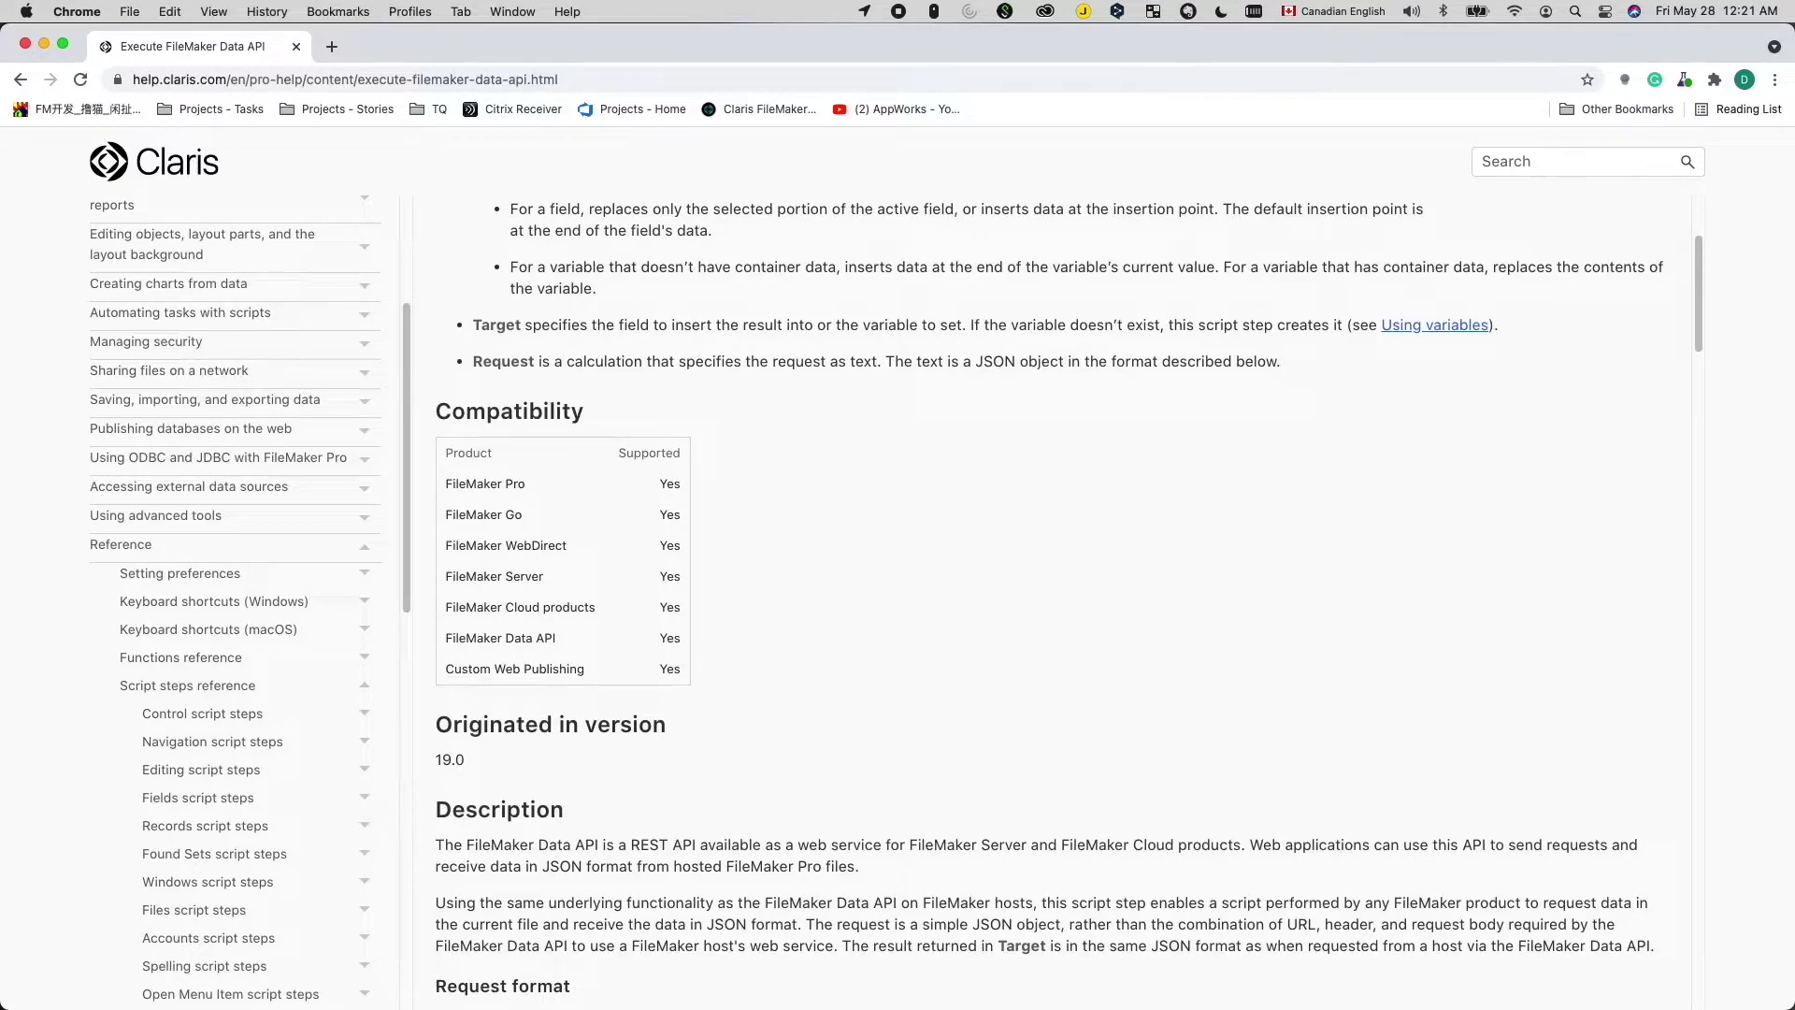
After reading the Execute FileMaker Data API help page, show the overview of all open windows.
key("ctrl+Up")
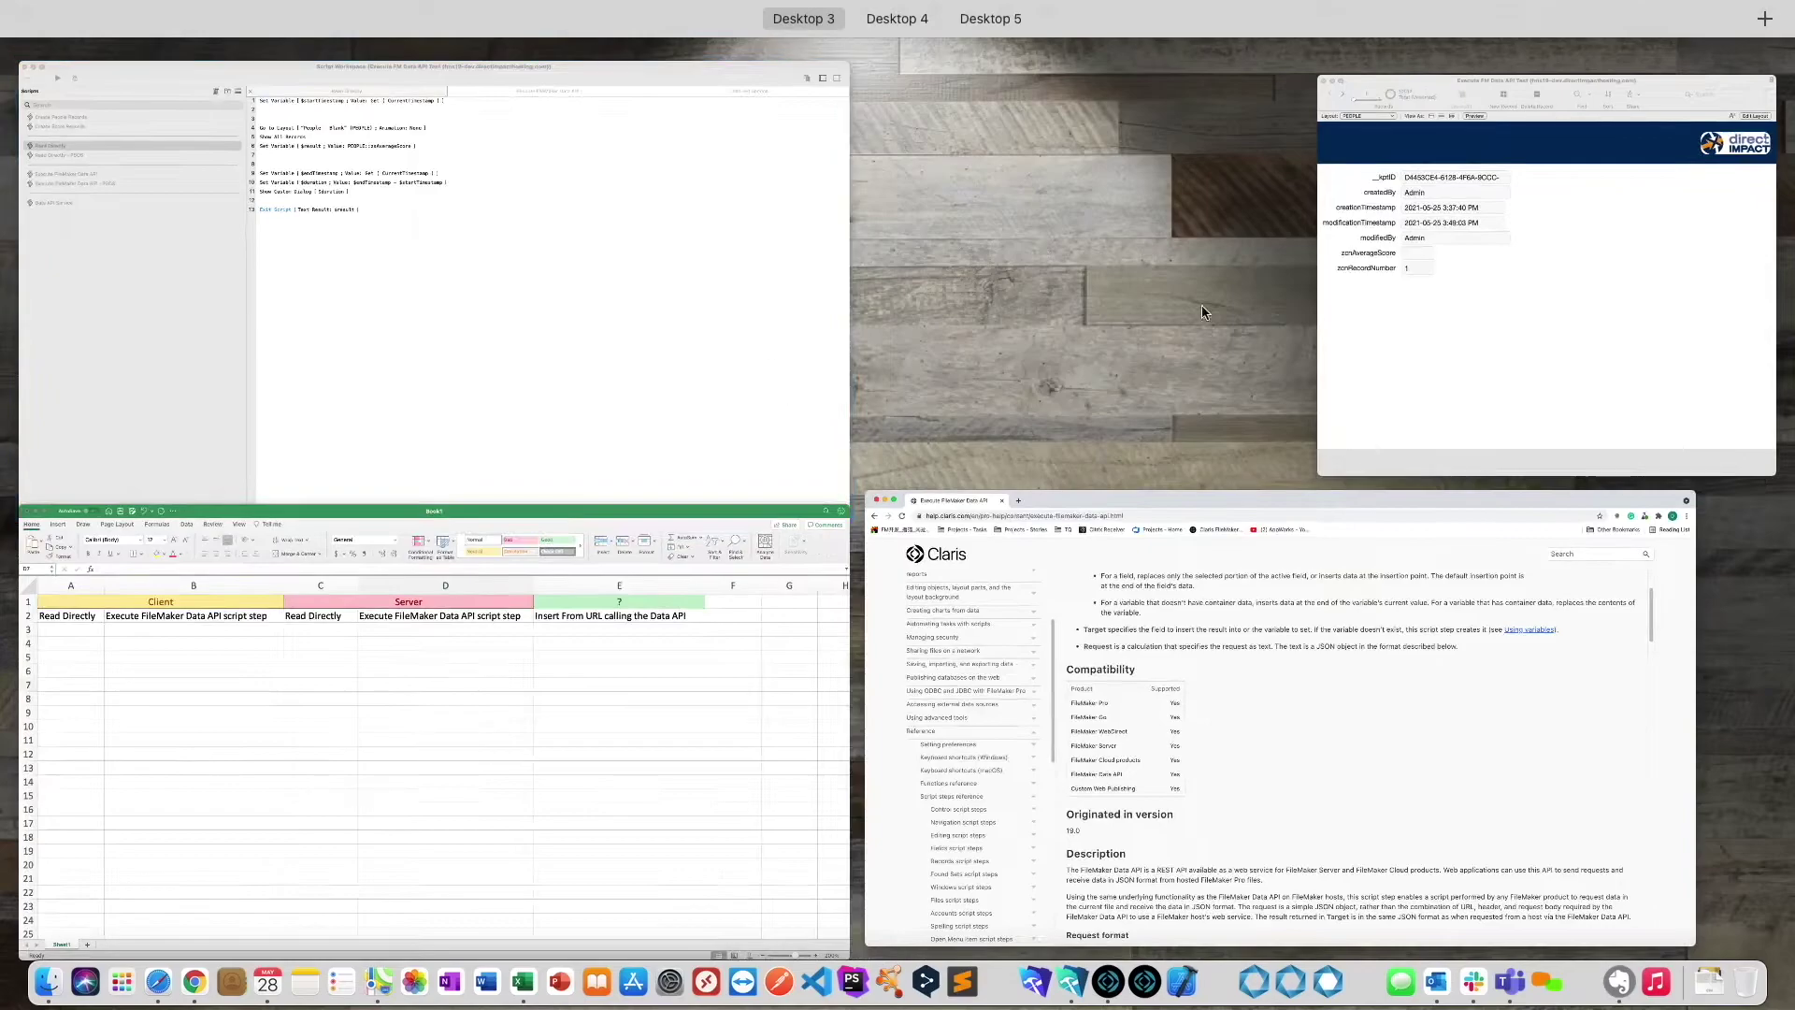
Inspect the Read Directly script's zsAverageScore step in Script Workspace, then switch to the Excel workbook.
left_click(1518, 286)
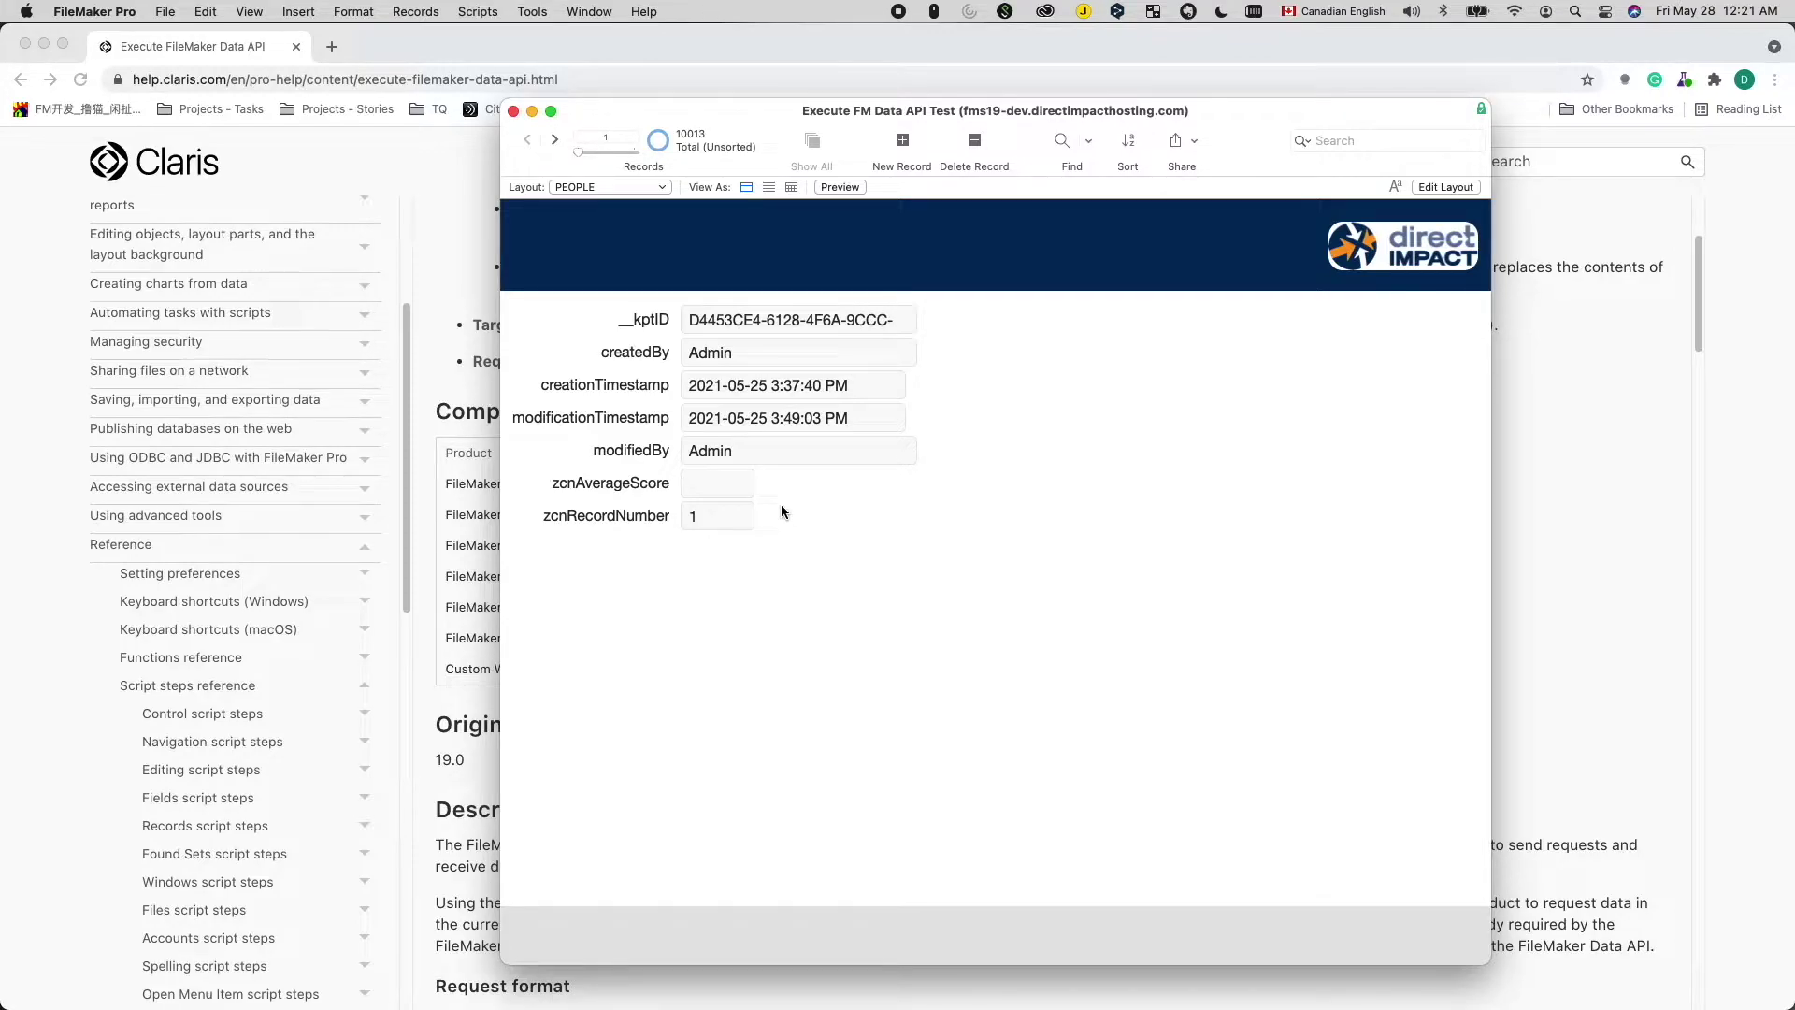
key("super+shift+s")
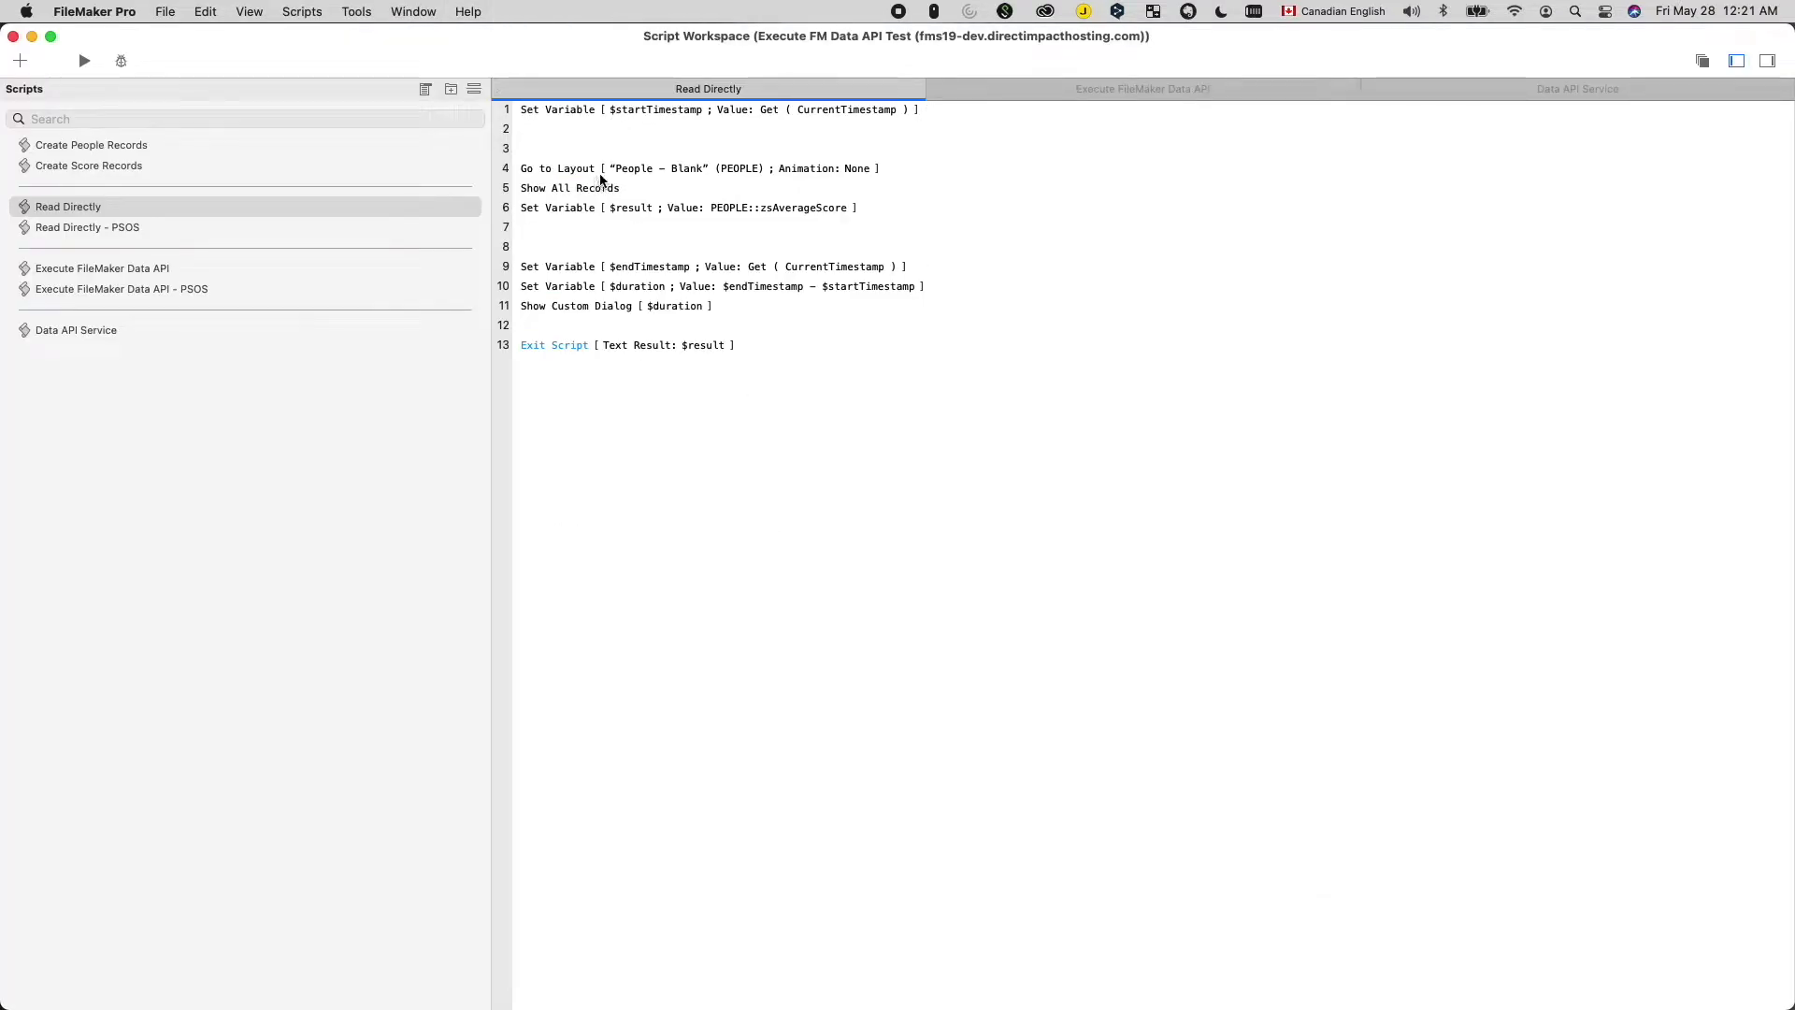
left_click(597, 178)
left_click(735, 210)
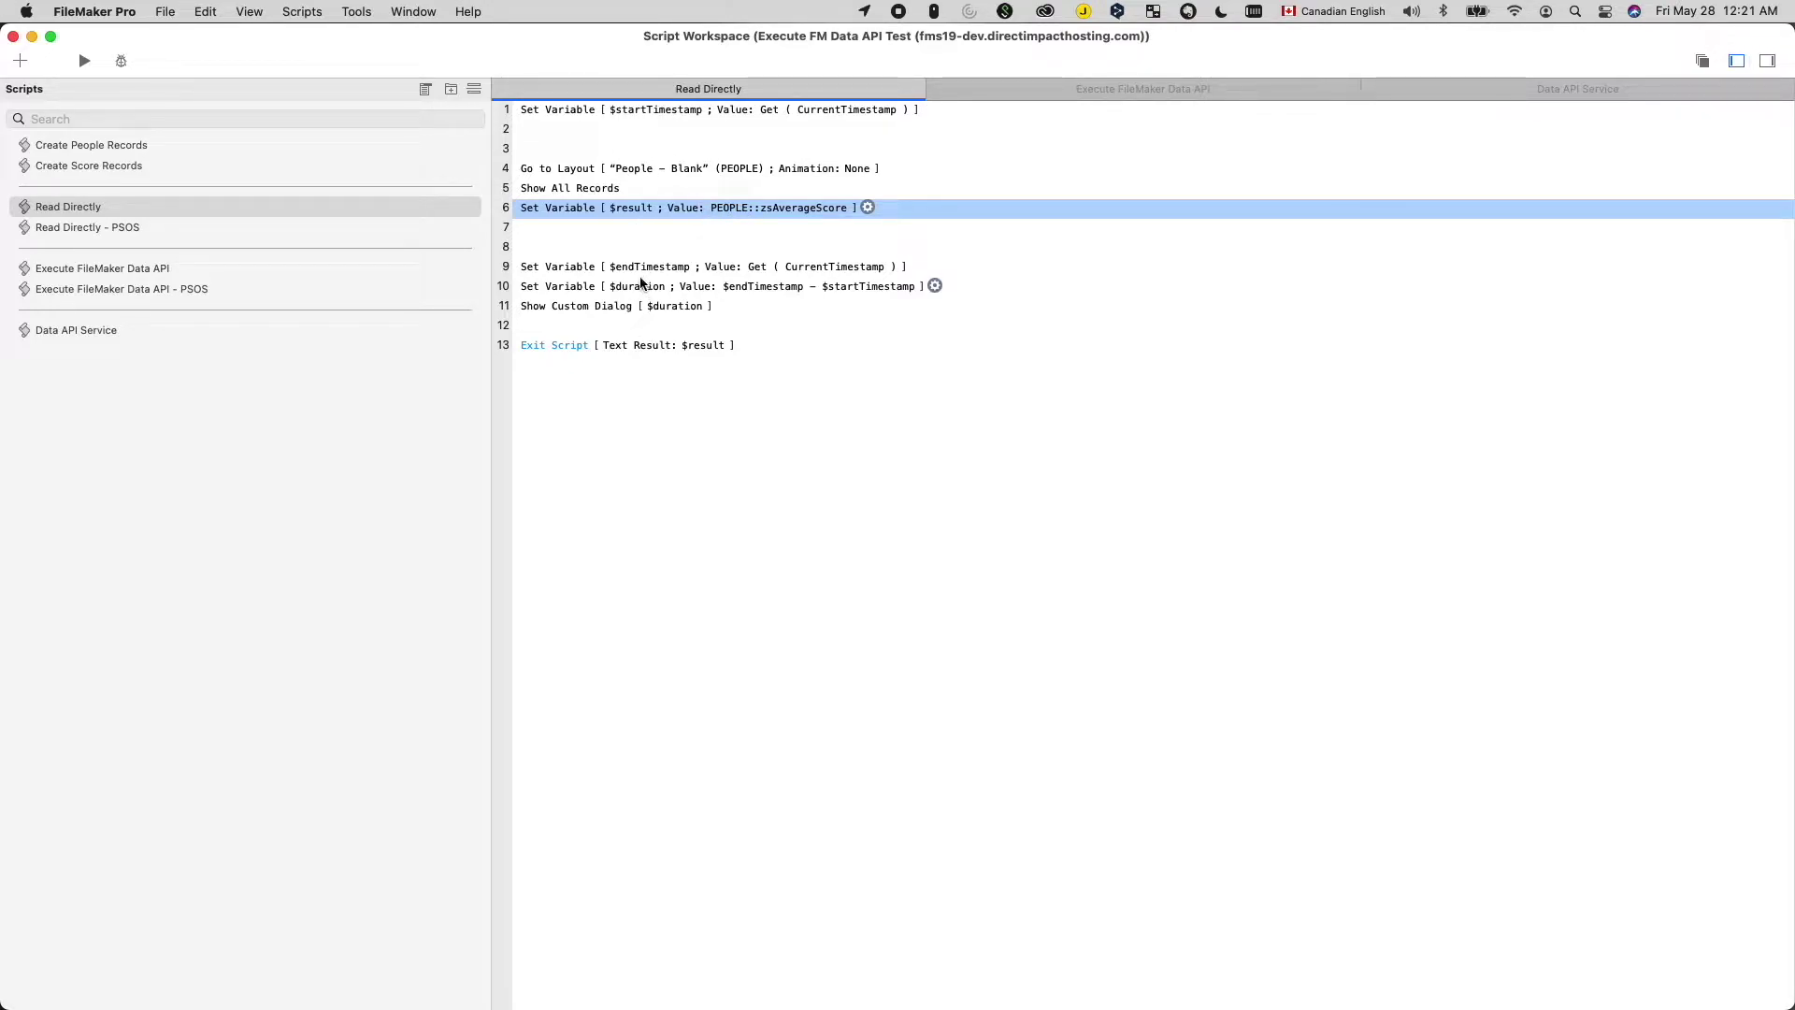
key("ctrl+Up")
left_click(244, 292)
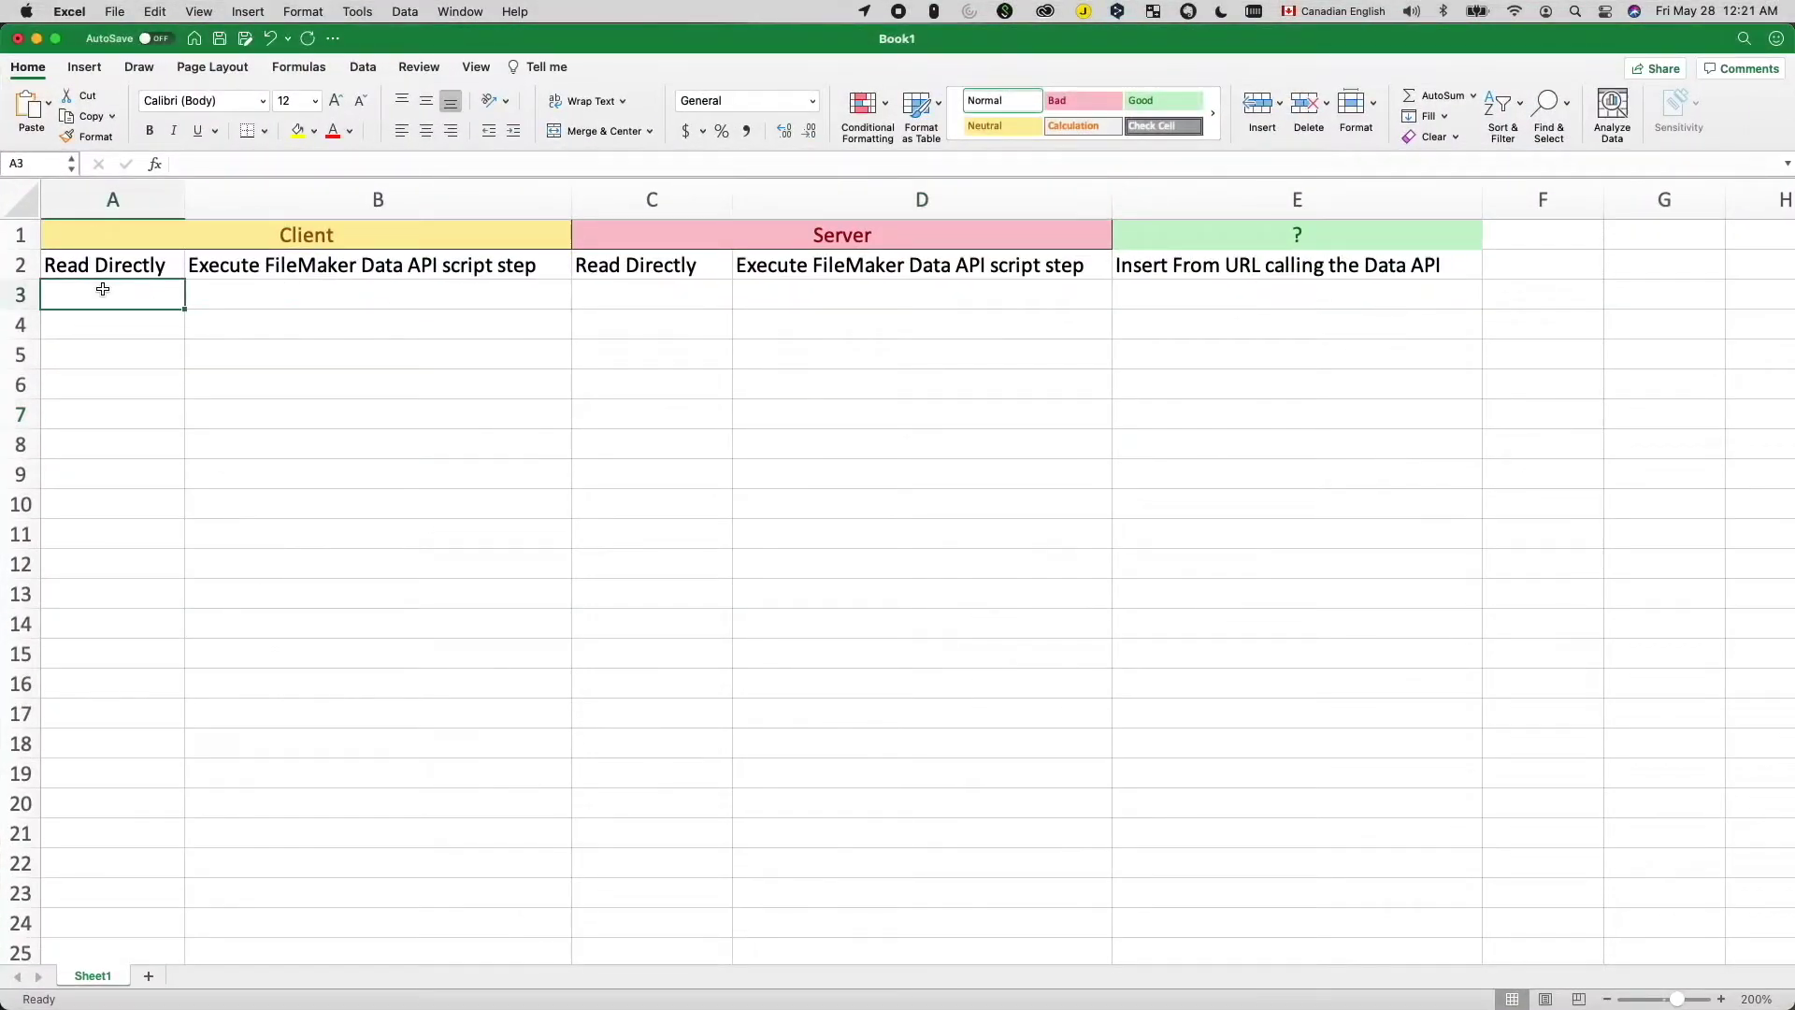
type("2:20")
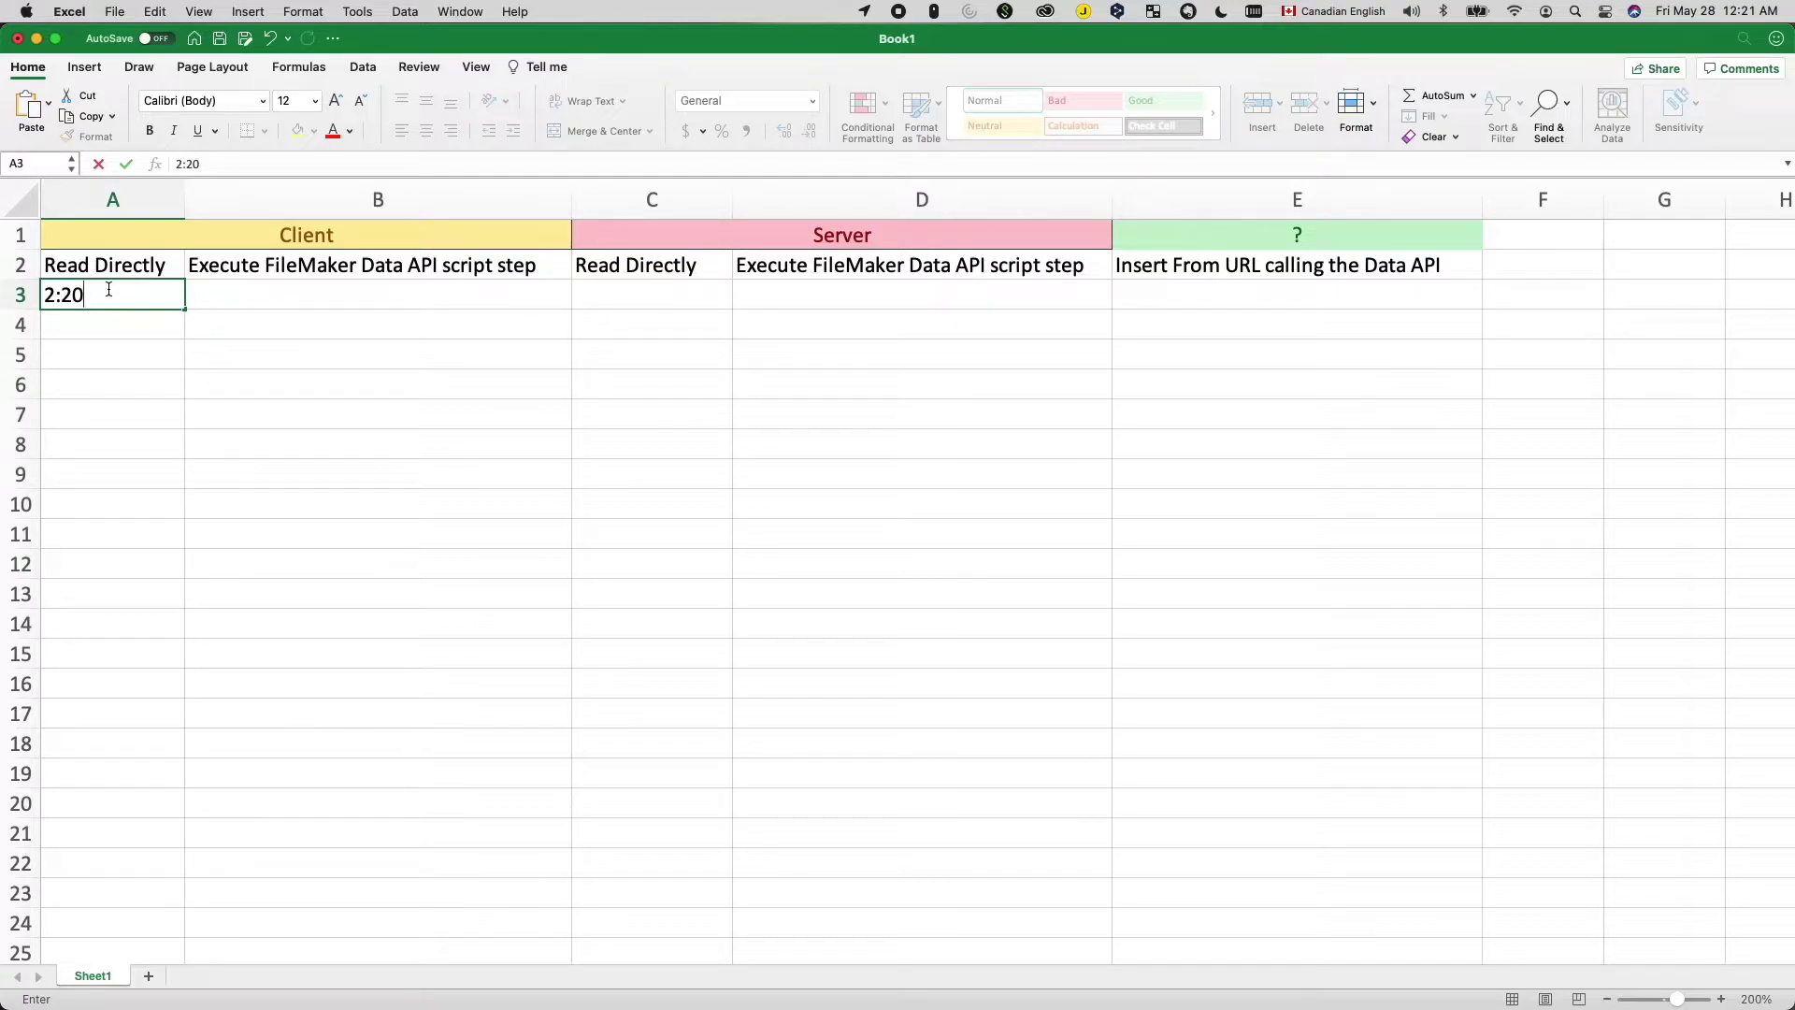
With 2:20 entered in A3, show the window overview to reach FileMaker's Script Workspace.
key("ctrl+Up")
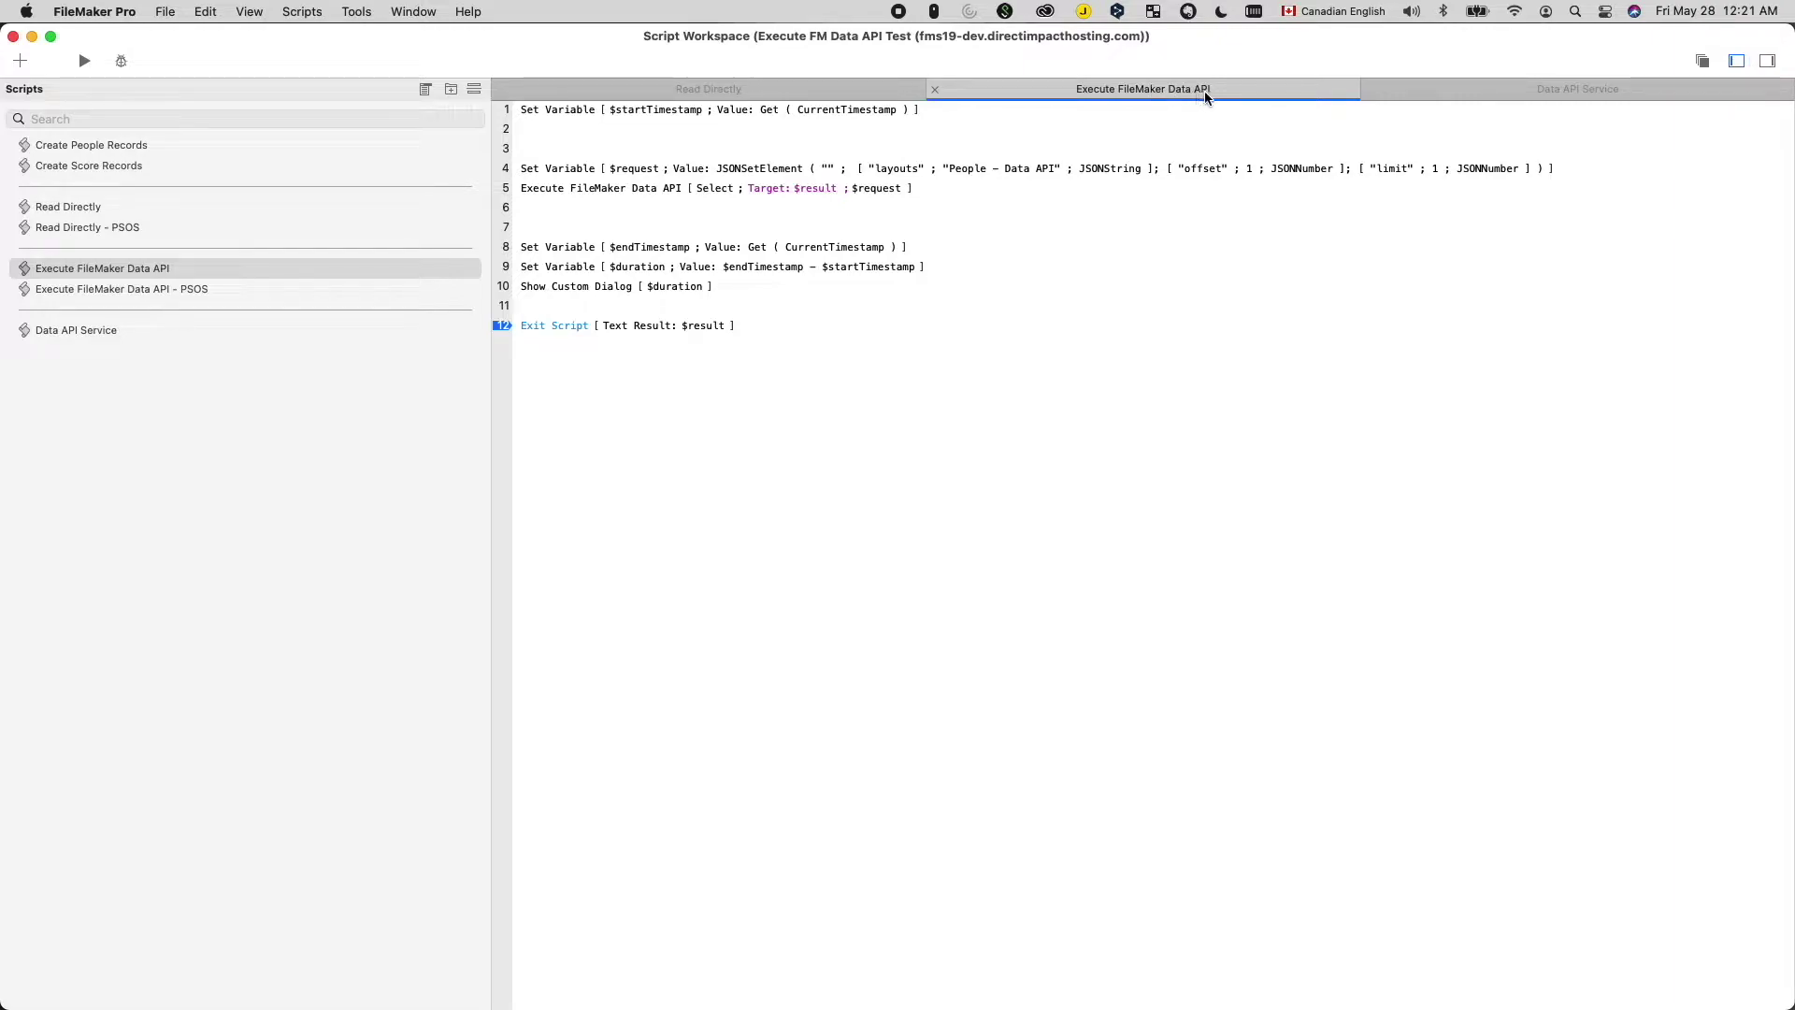
Select line 4 of the Execute FileMaker Data API script, which builds the Data API request.
left_click(608, 171)
type("2:20")
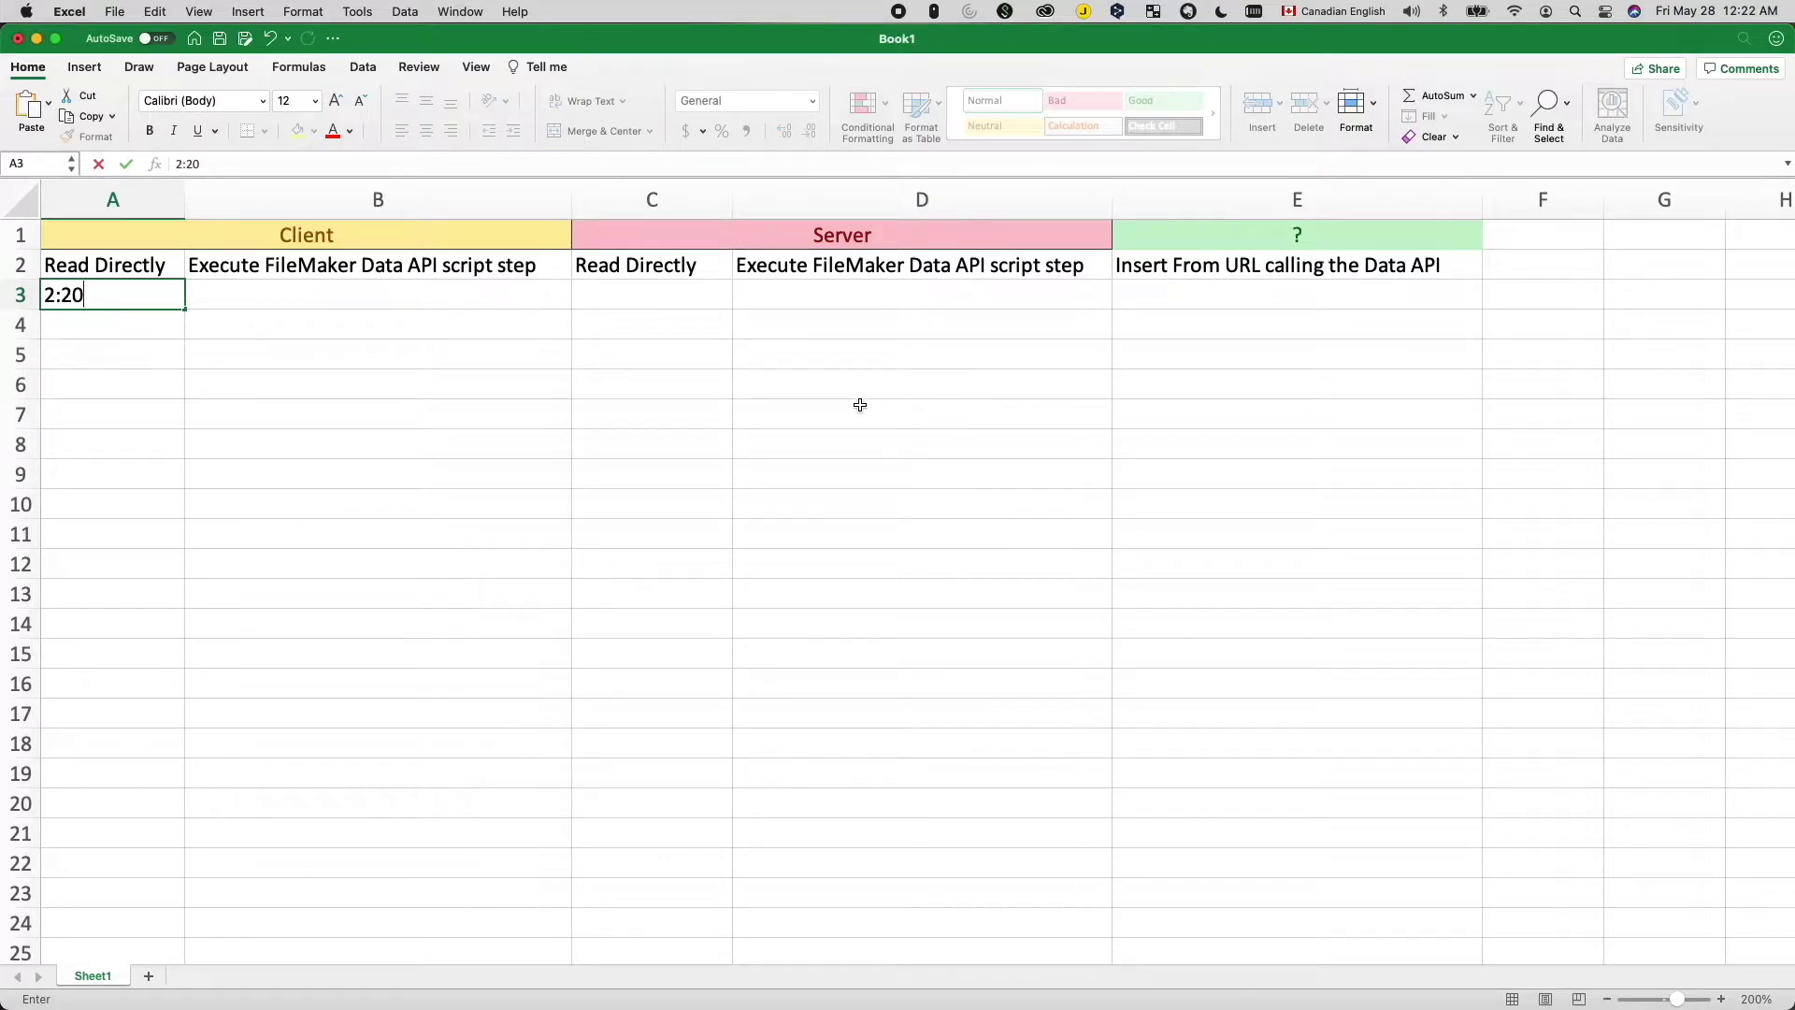
Look over the Read Directly - PSOS and Execute FileMaker Data API - PSOS scripts, then return to Excel.
key("ctrl+Up")
left_click(415, 660)
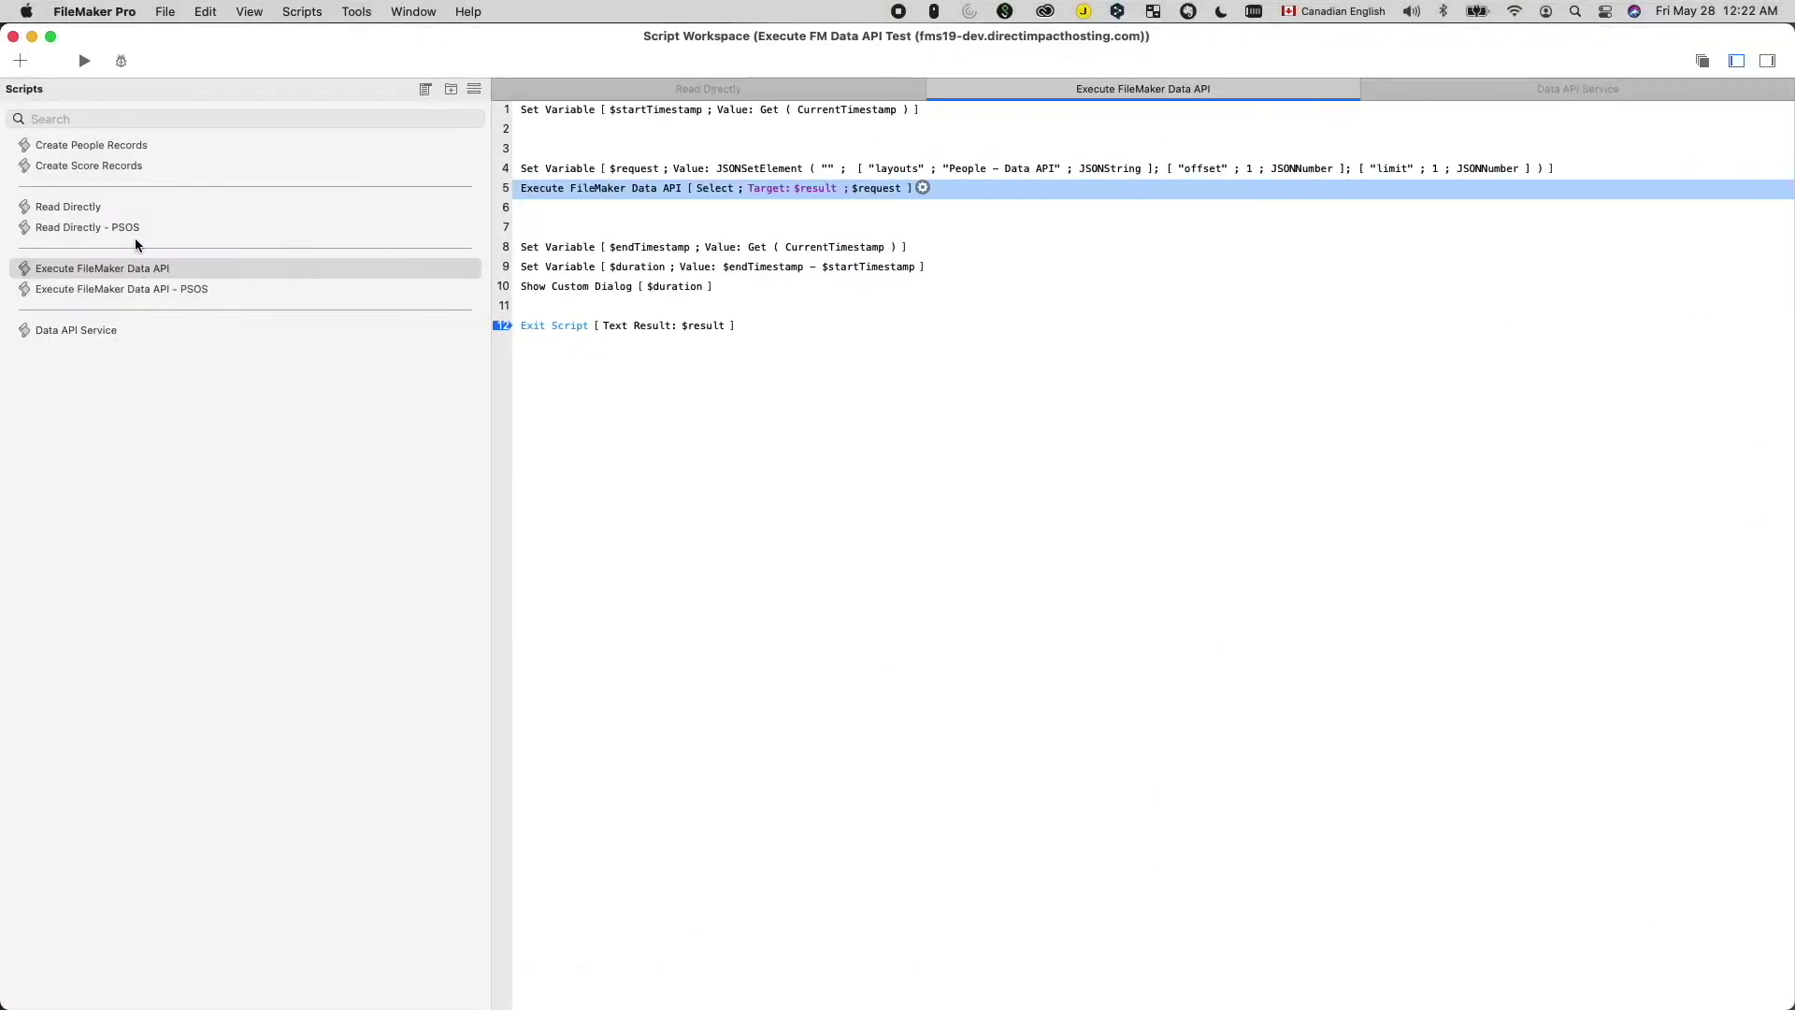
left_click(115, 208, "super")
left_click(144, 226)
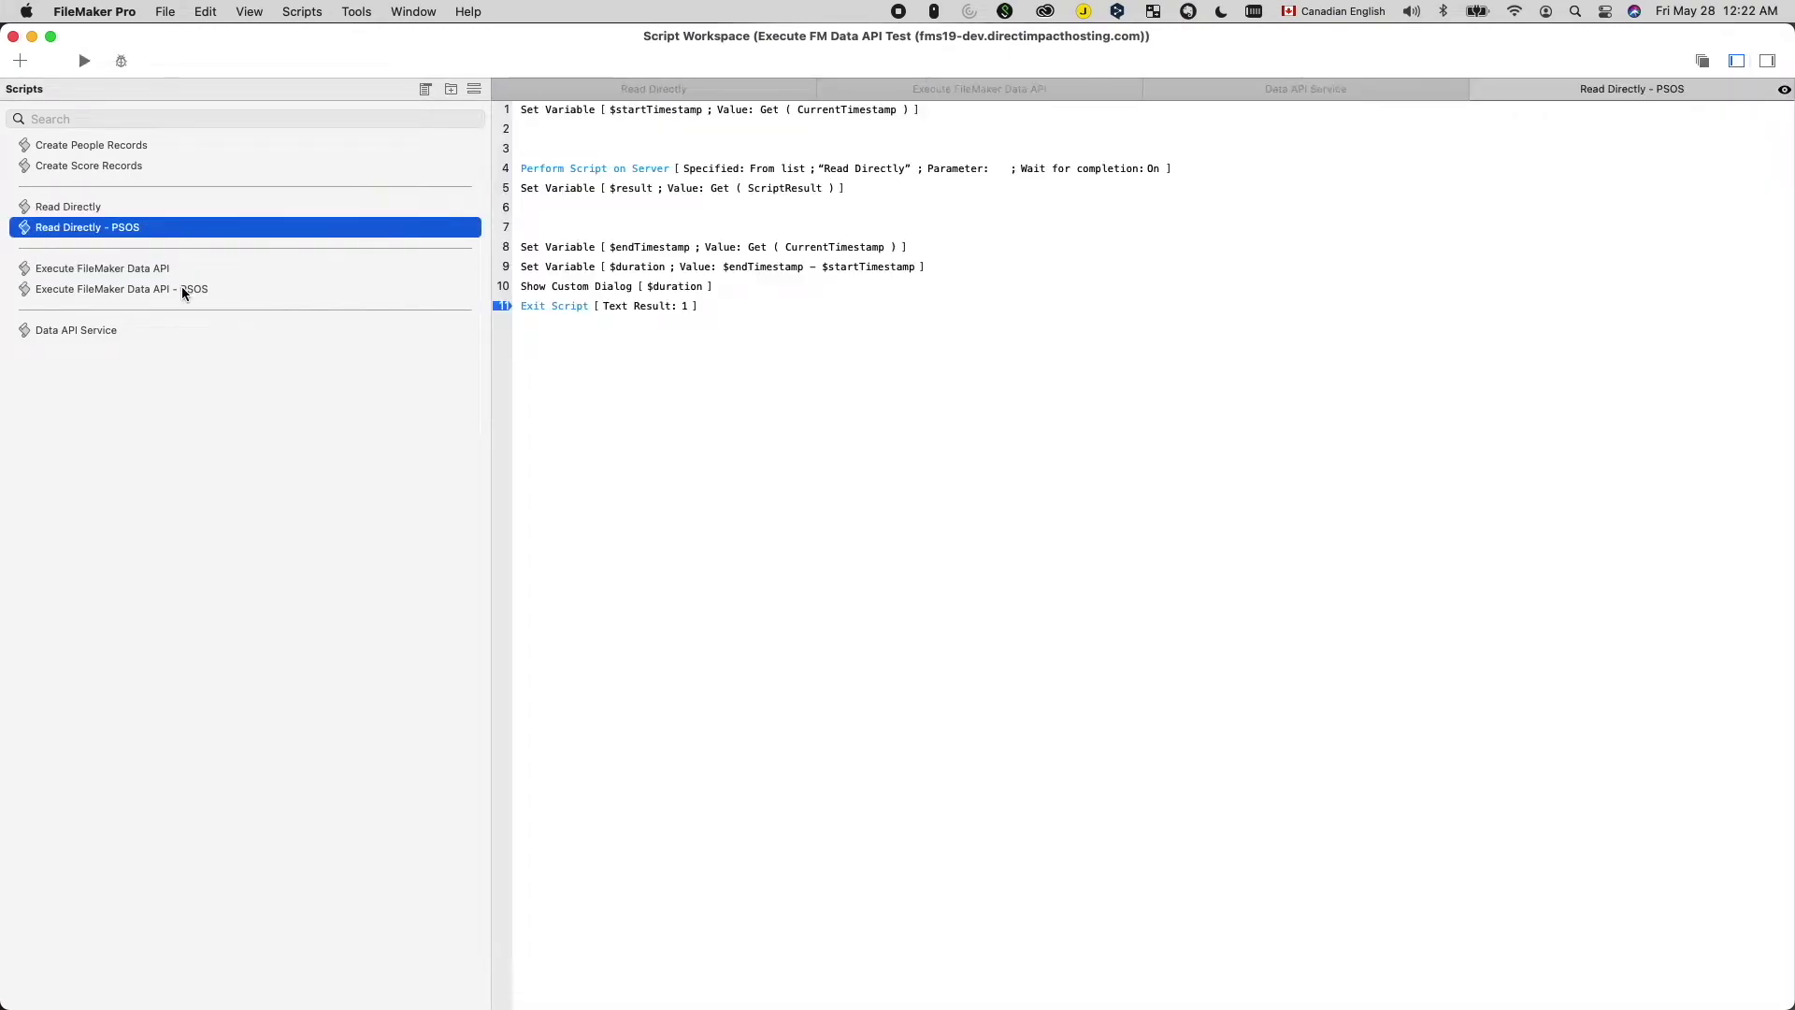
left_click(181, 289)
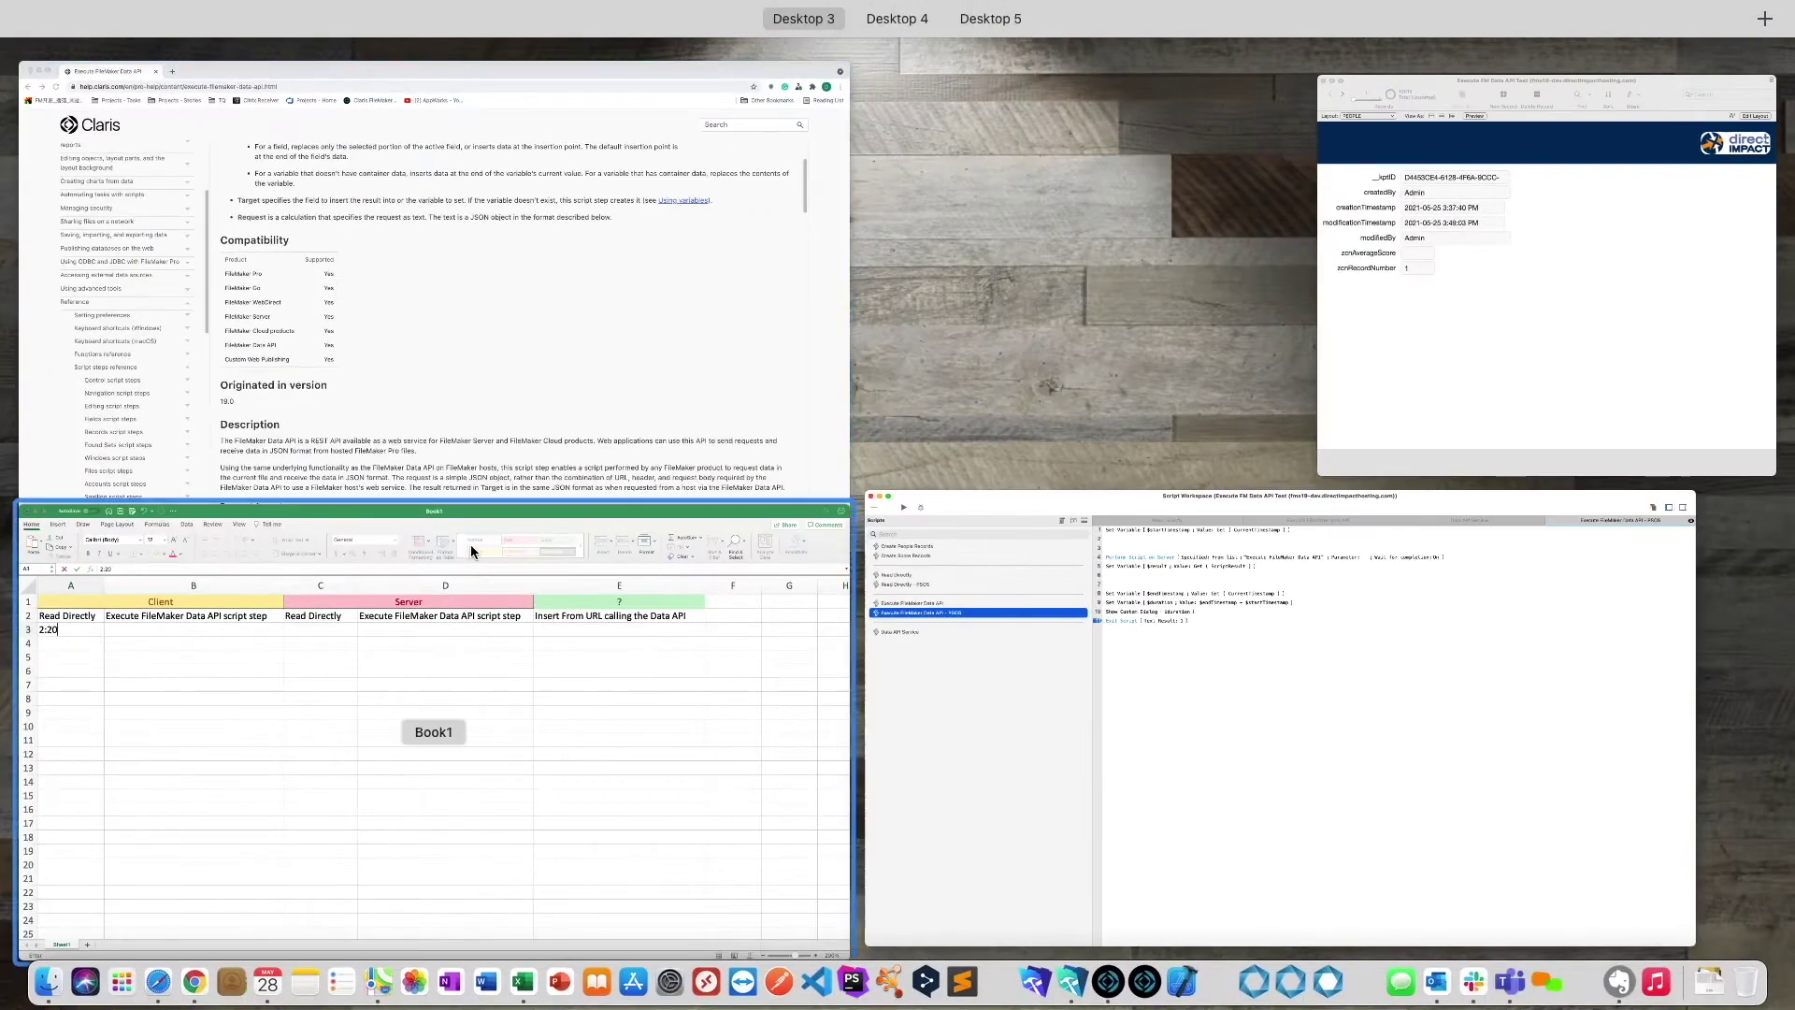
left_click(962, 611)
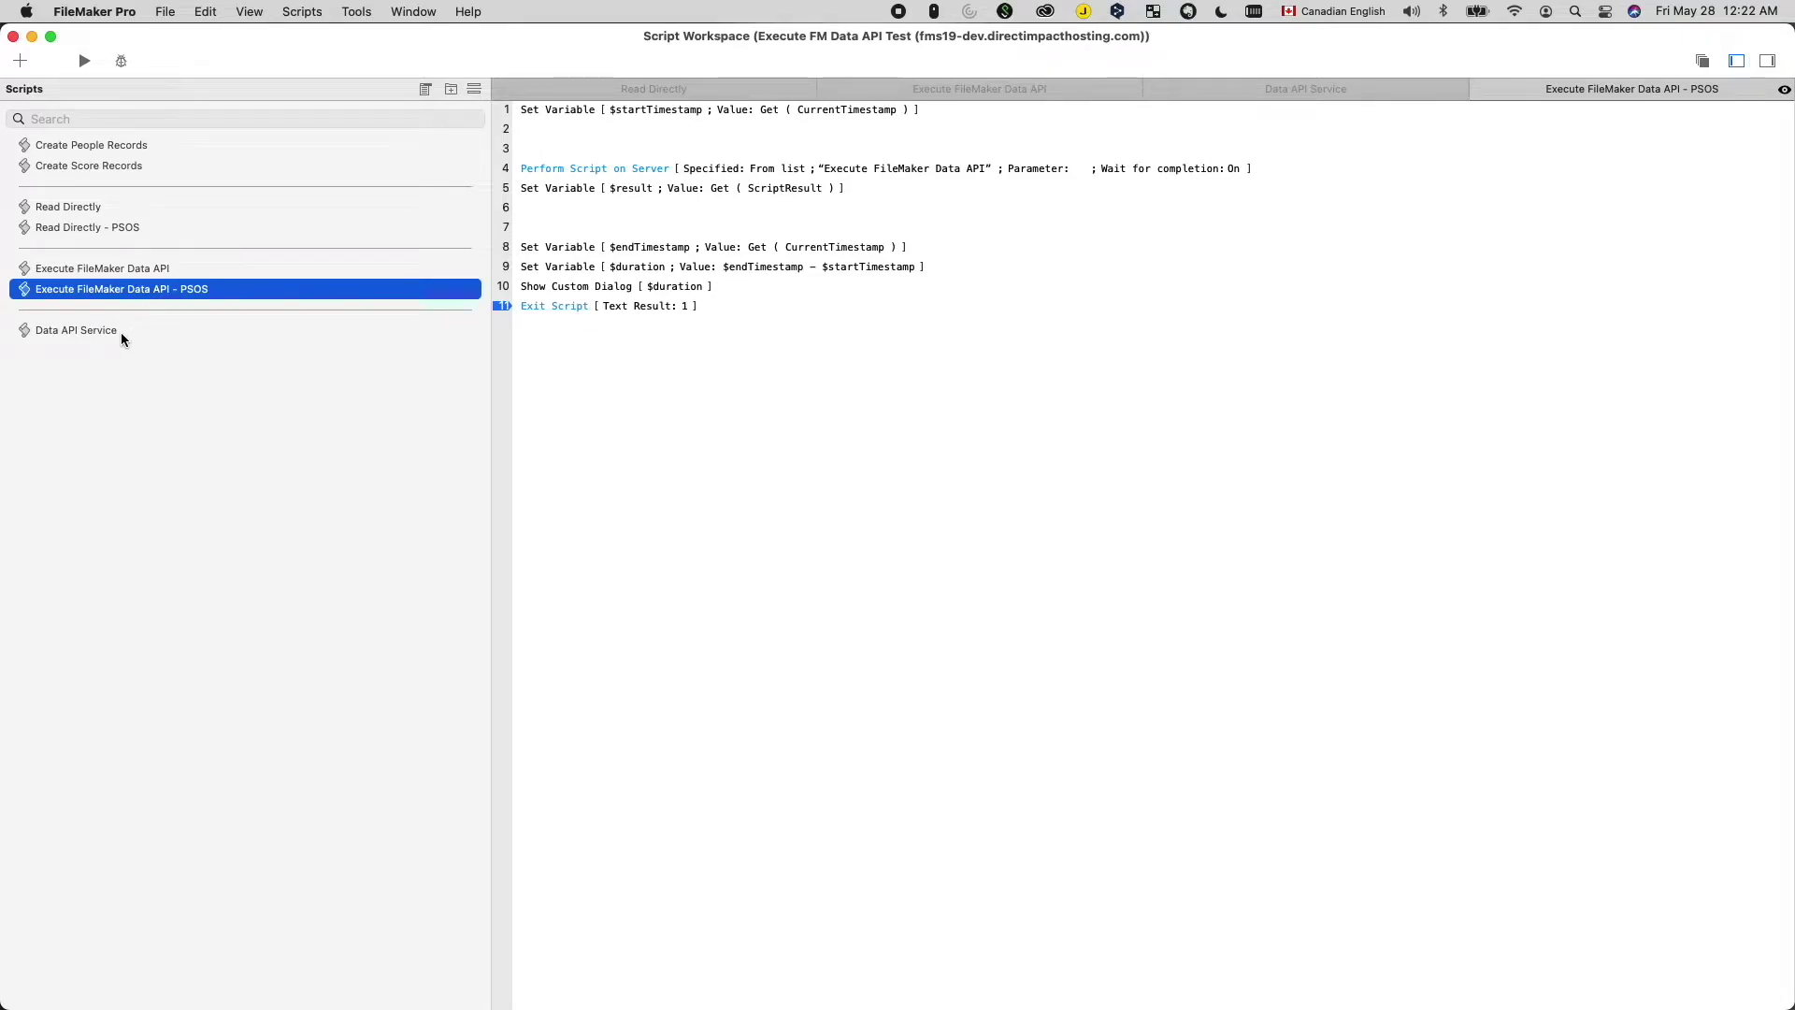
key("ctrl+Up")
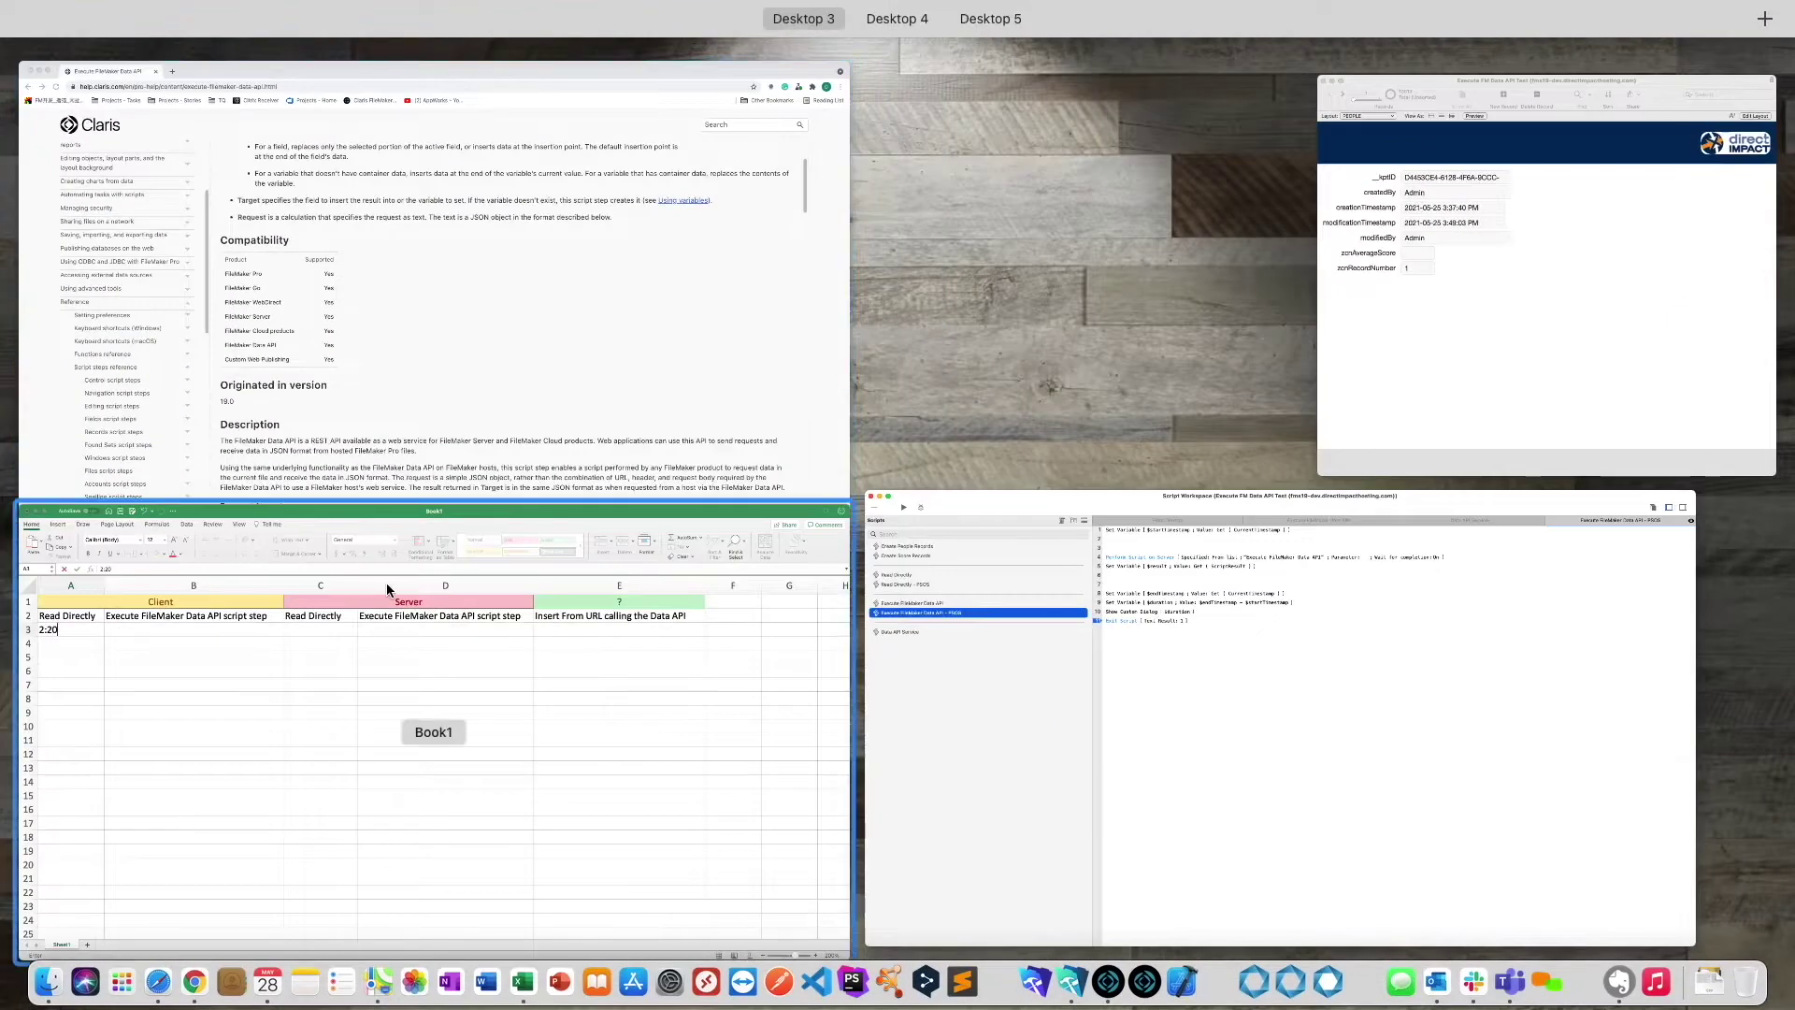
left_click(386, 582)
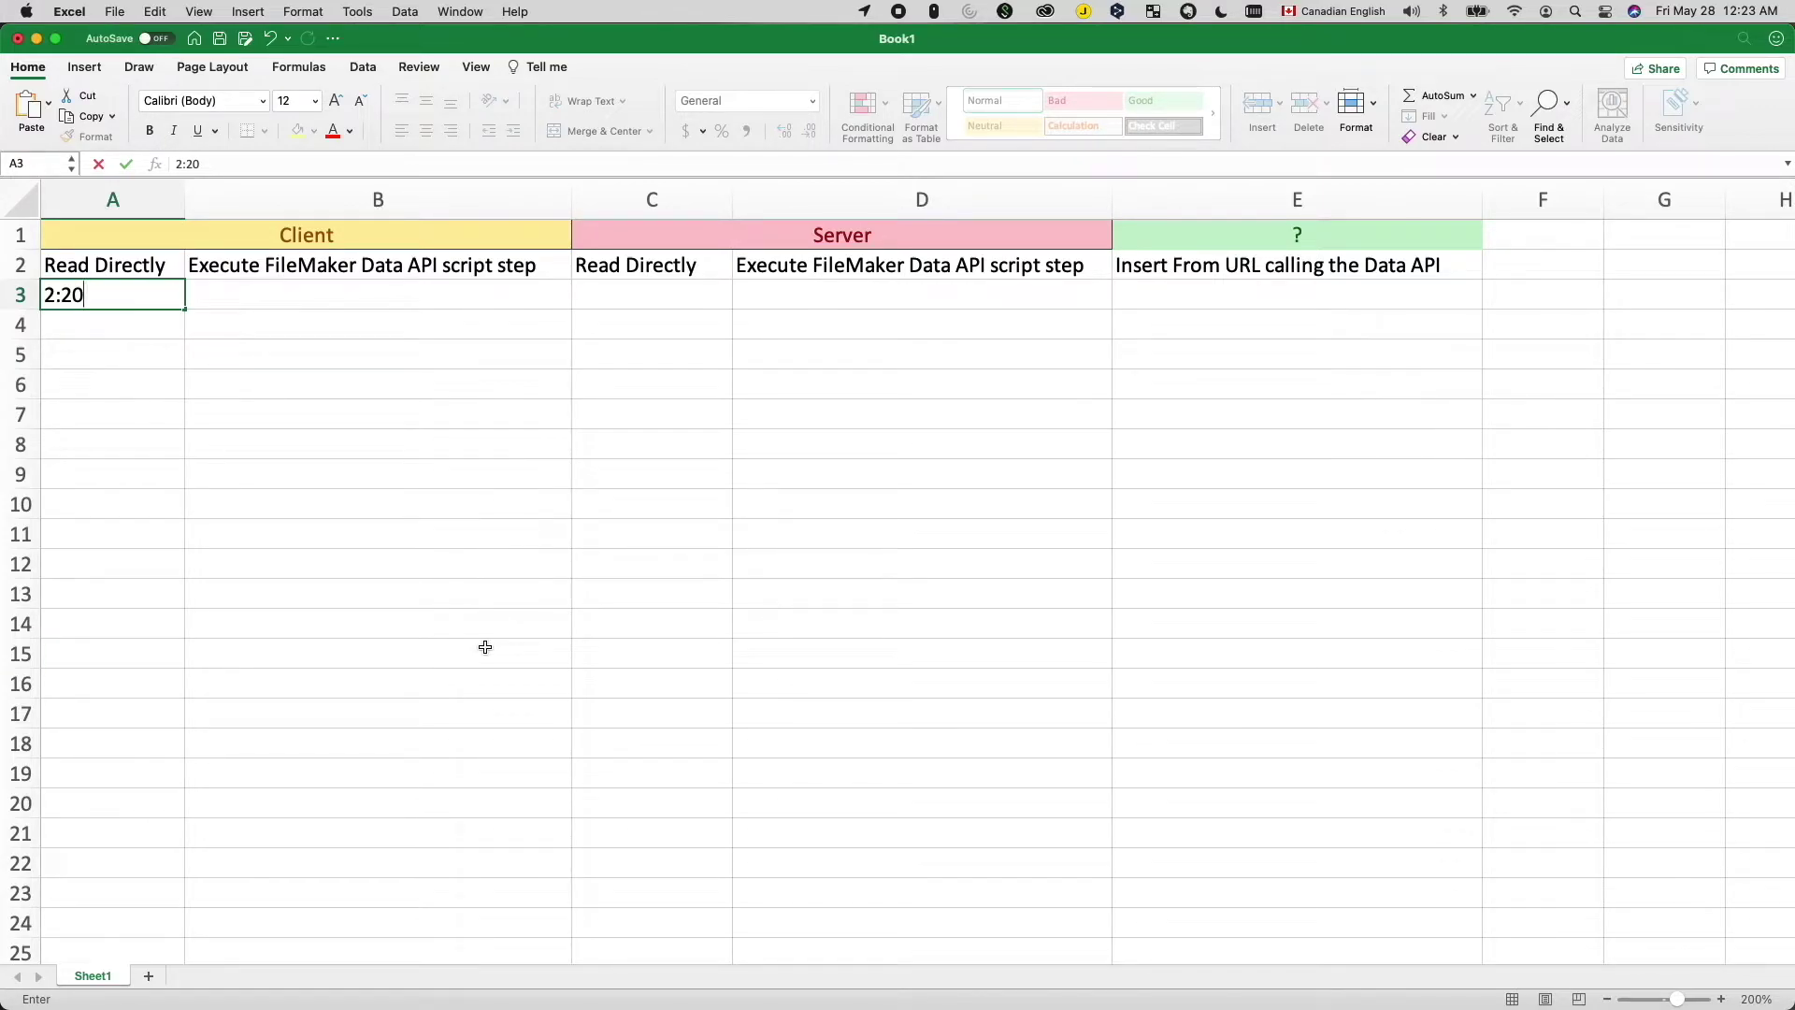
Confirm 2:20 in A3 and enter 2:20 in B3 for the client Data API script step.
left_click(112, 256)
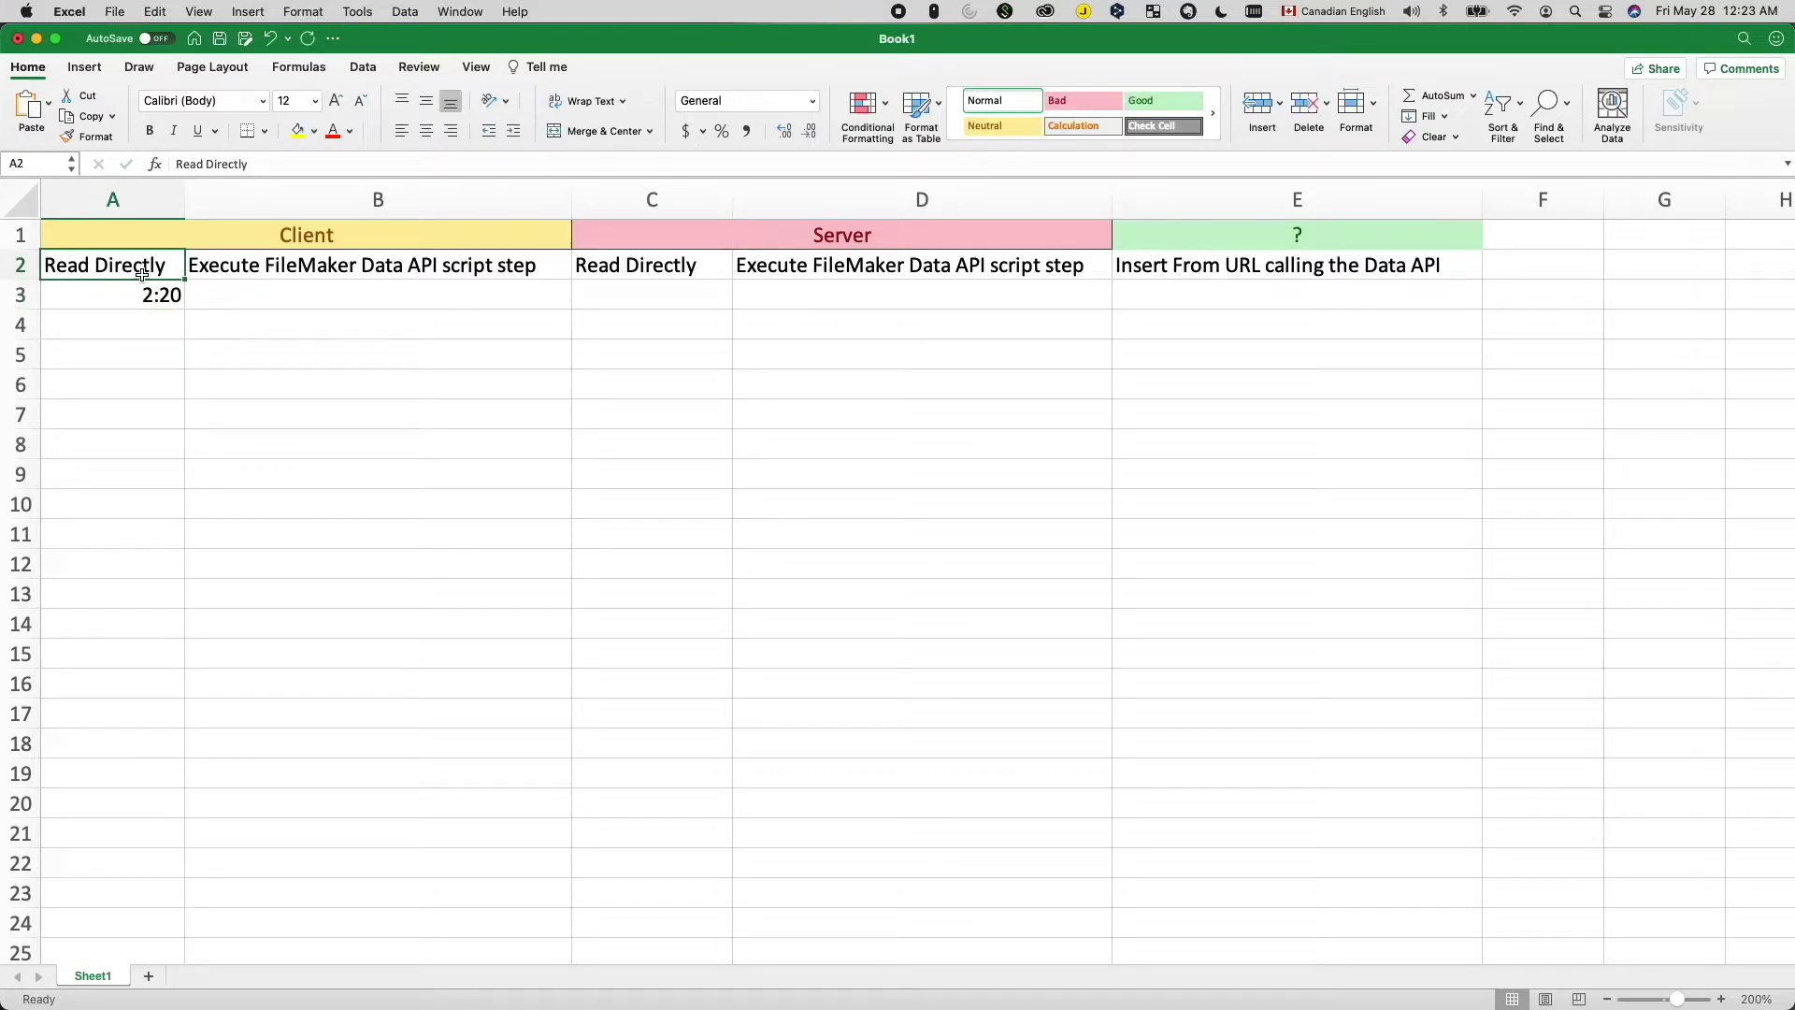
left_click(297, 276)
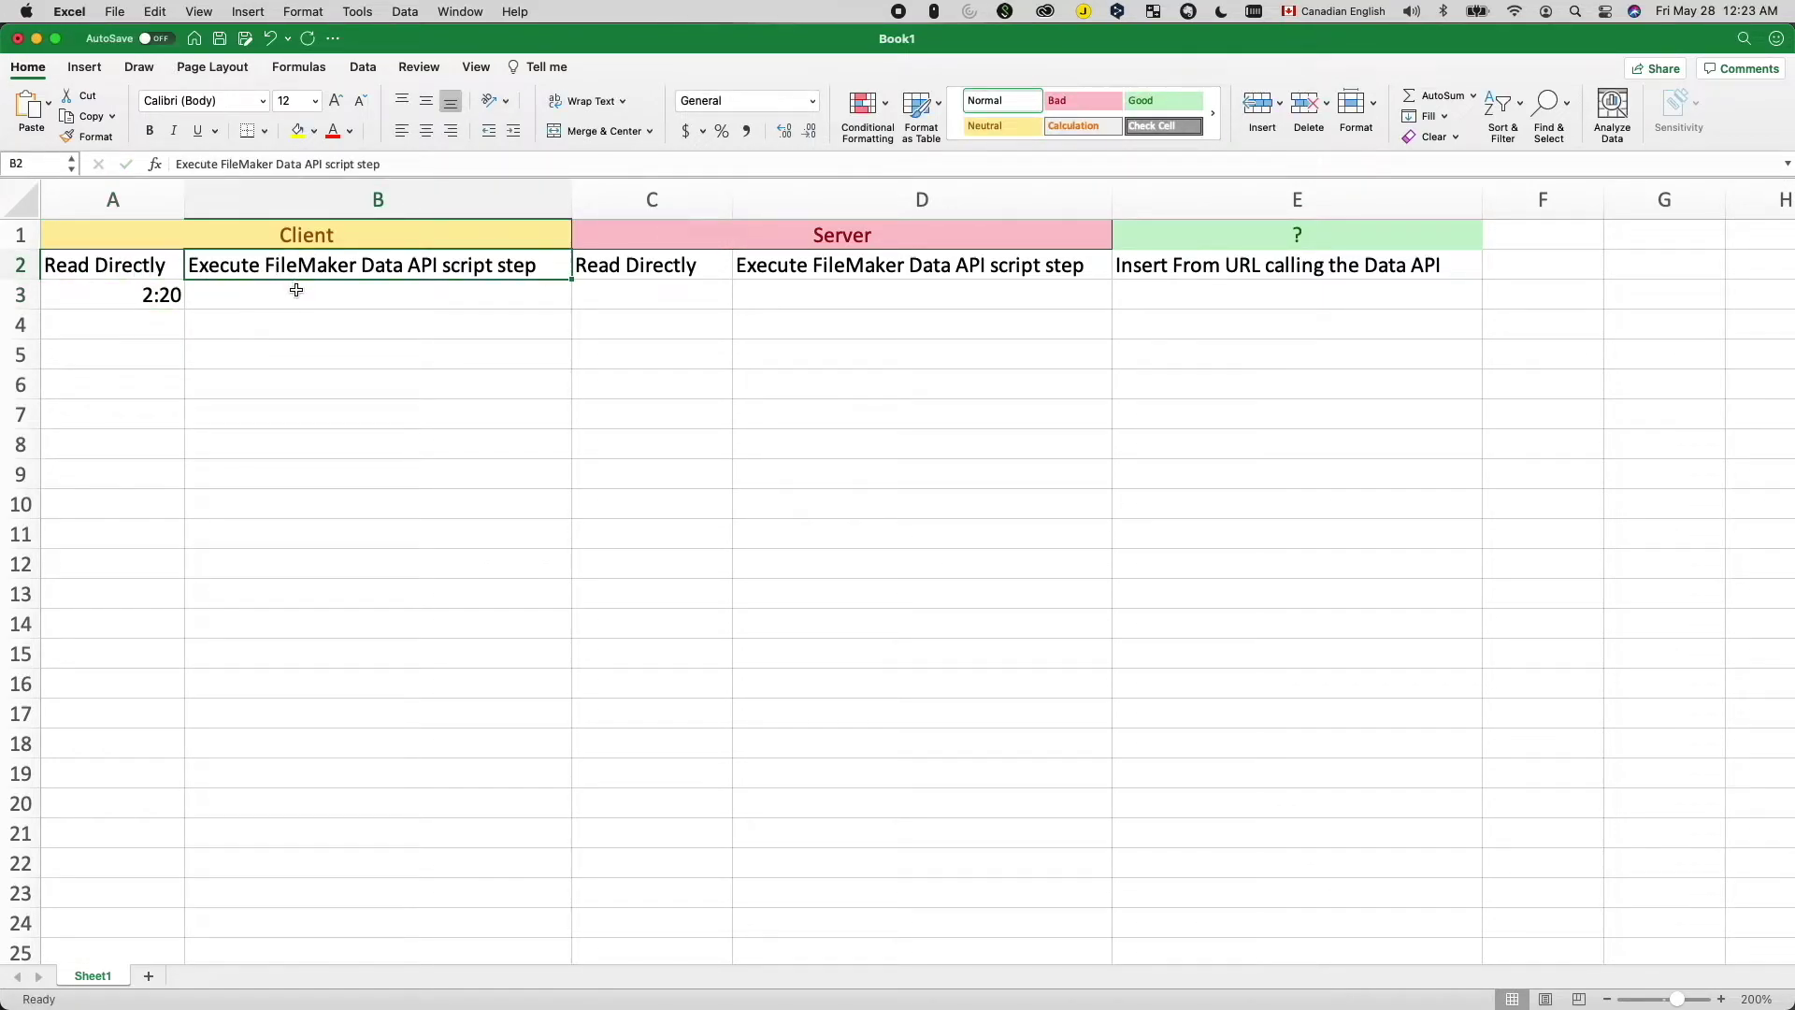
left_click(302, 296)
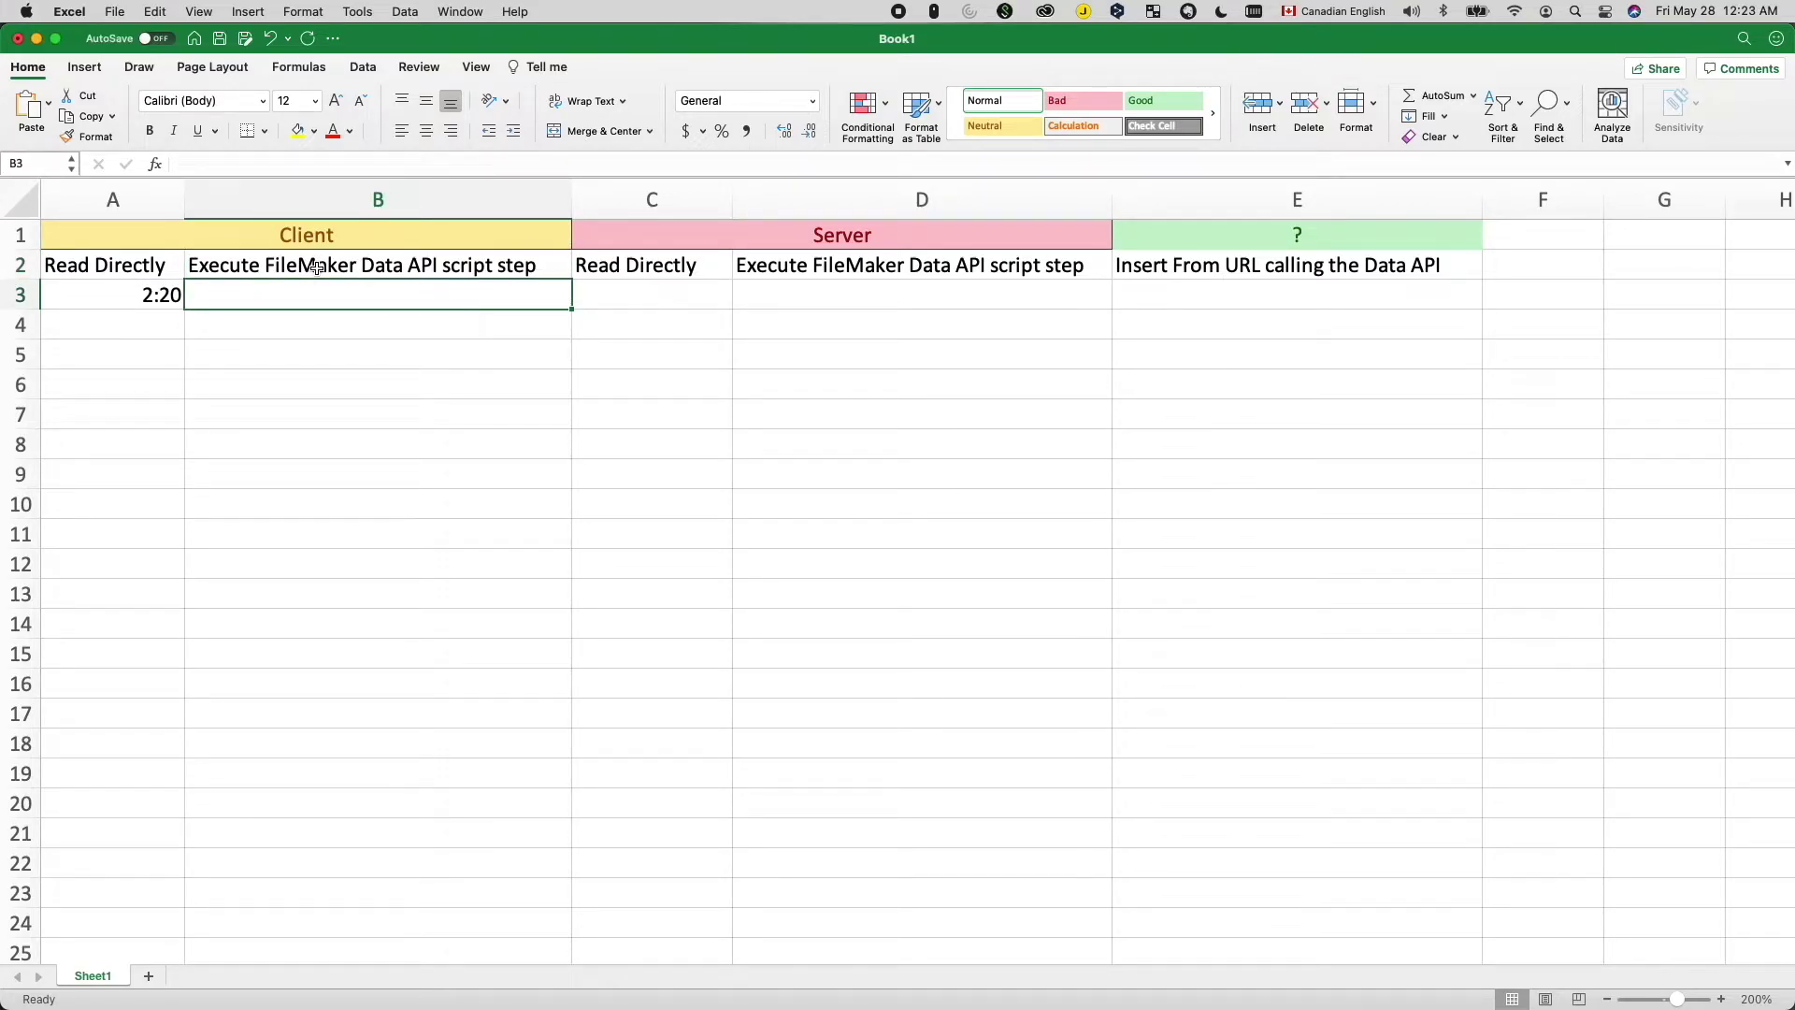
type("2:20")
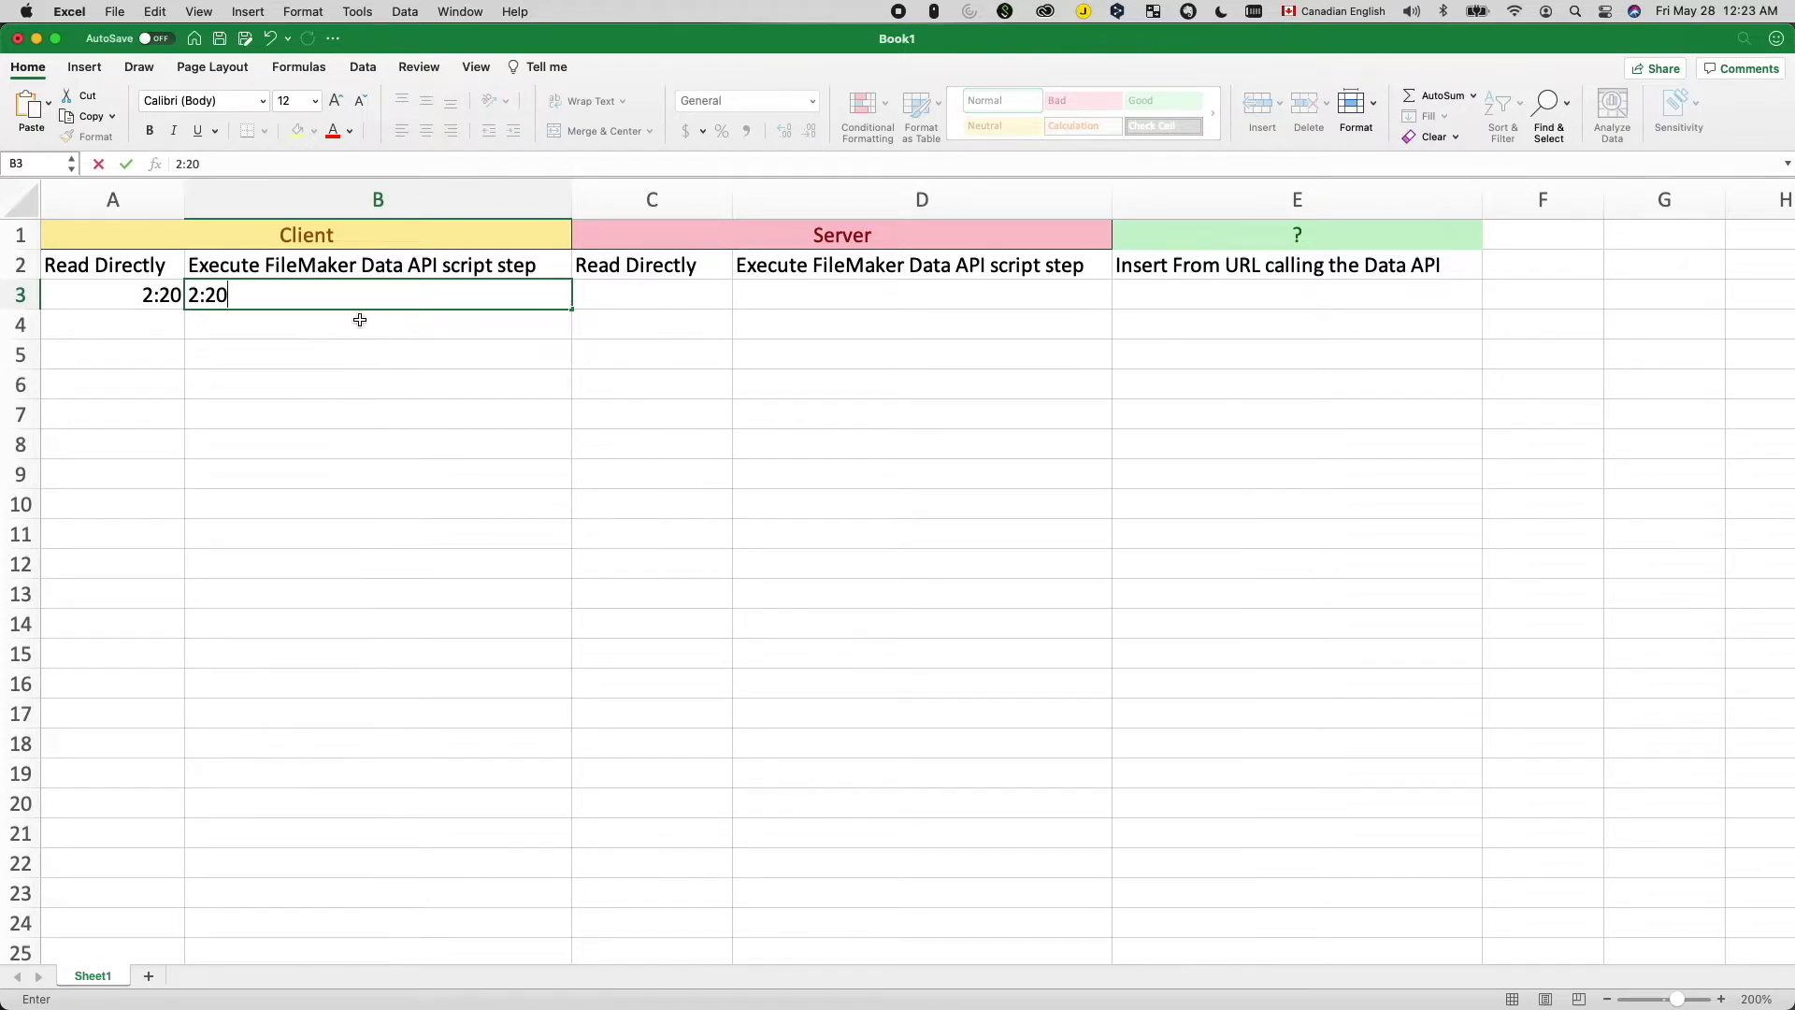
left_click(652, 297)
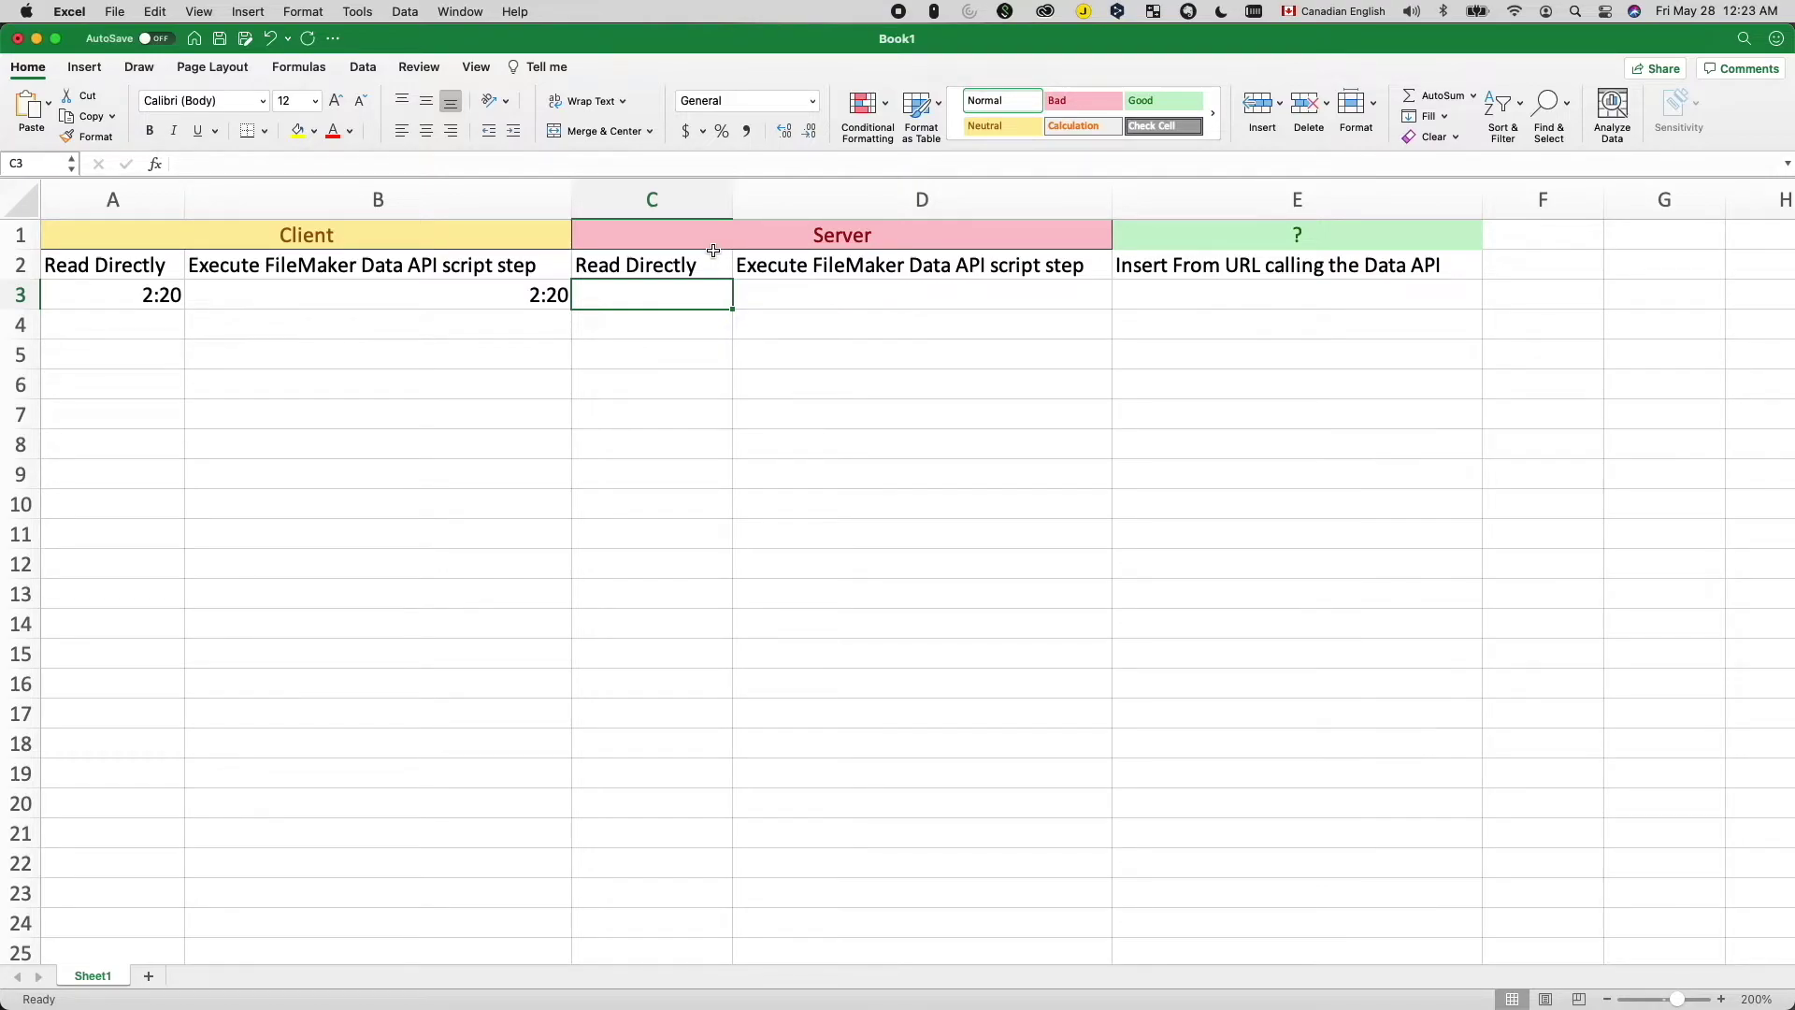
left_click_drag(699, 255, 793, 267)
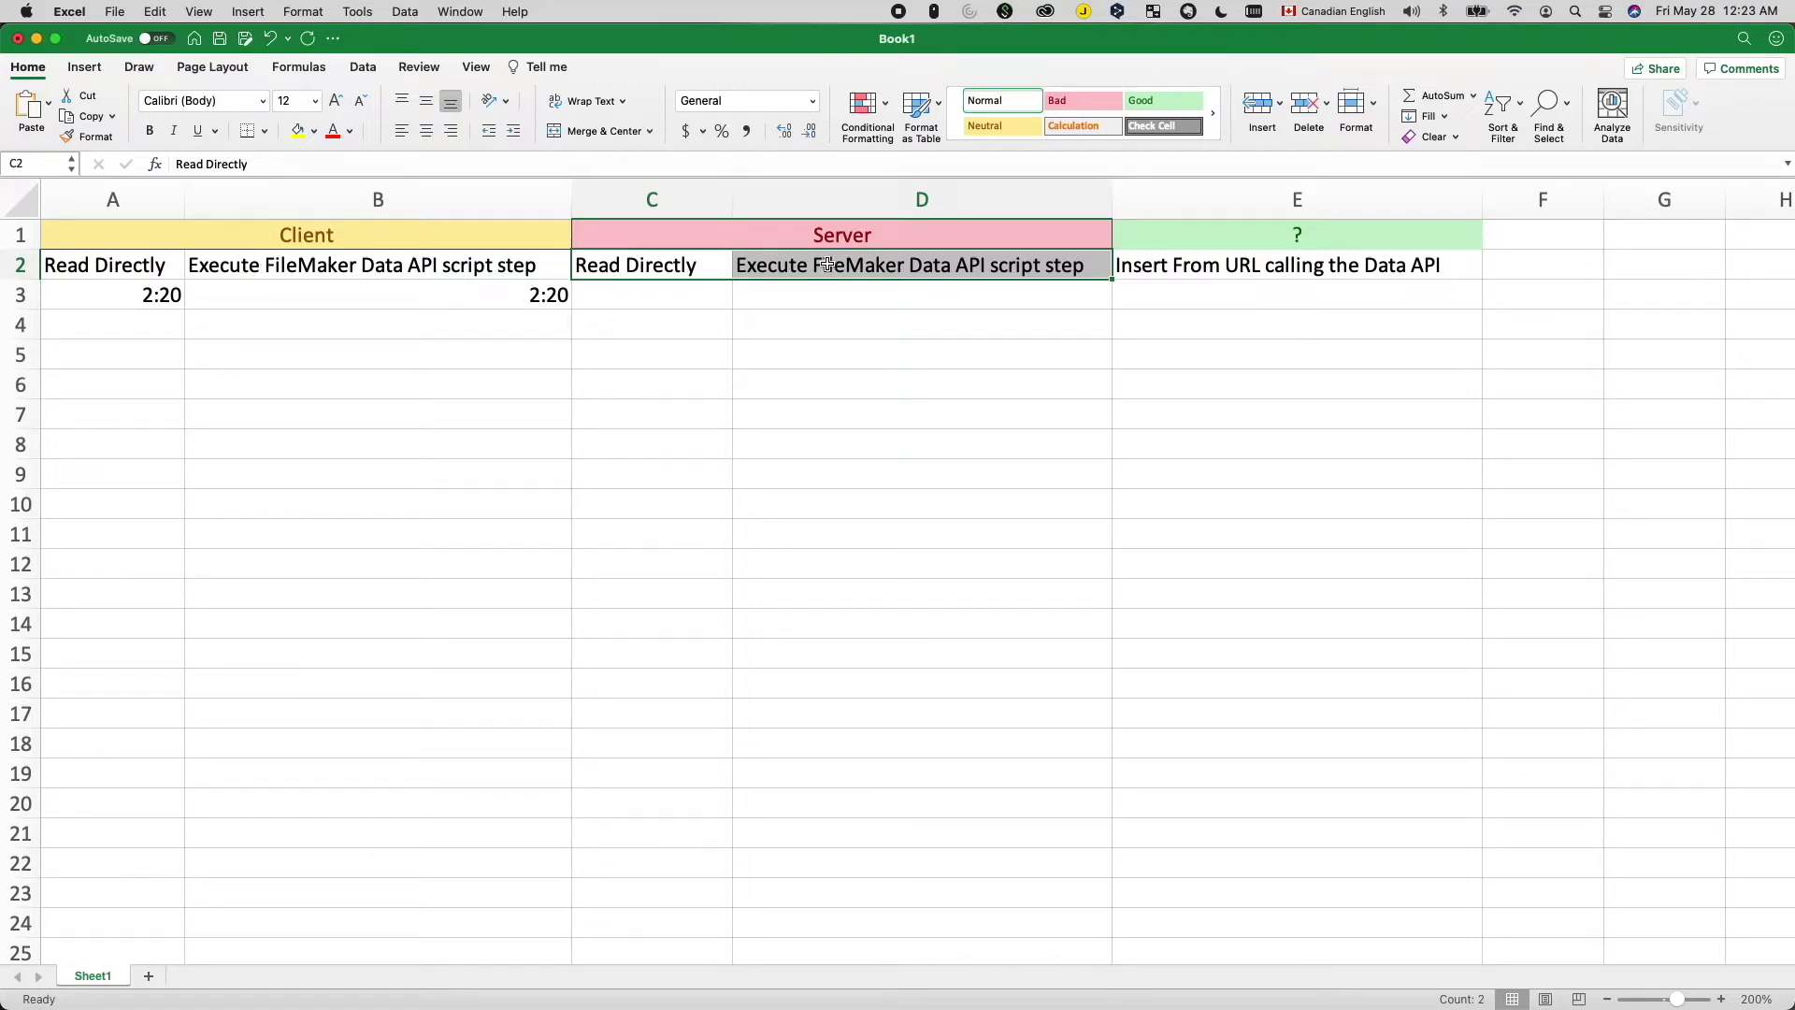
Enter 0:12 in C3 and D3 for the two server methods, then select E3.
left_click(689, 290)
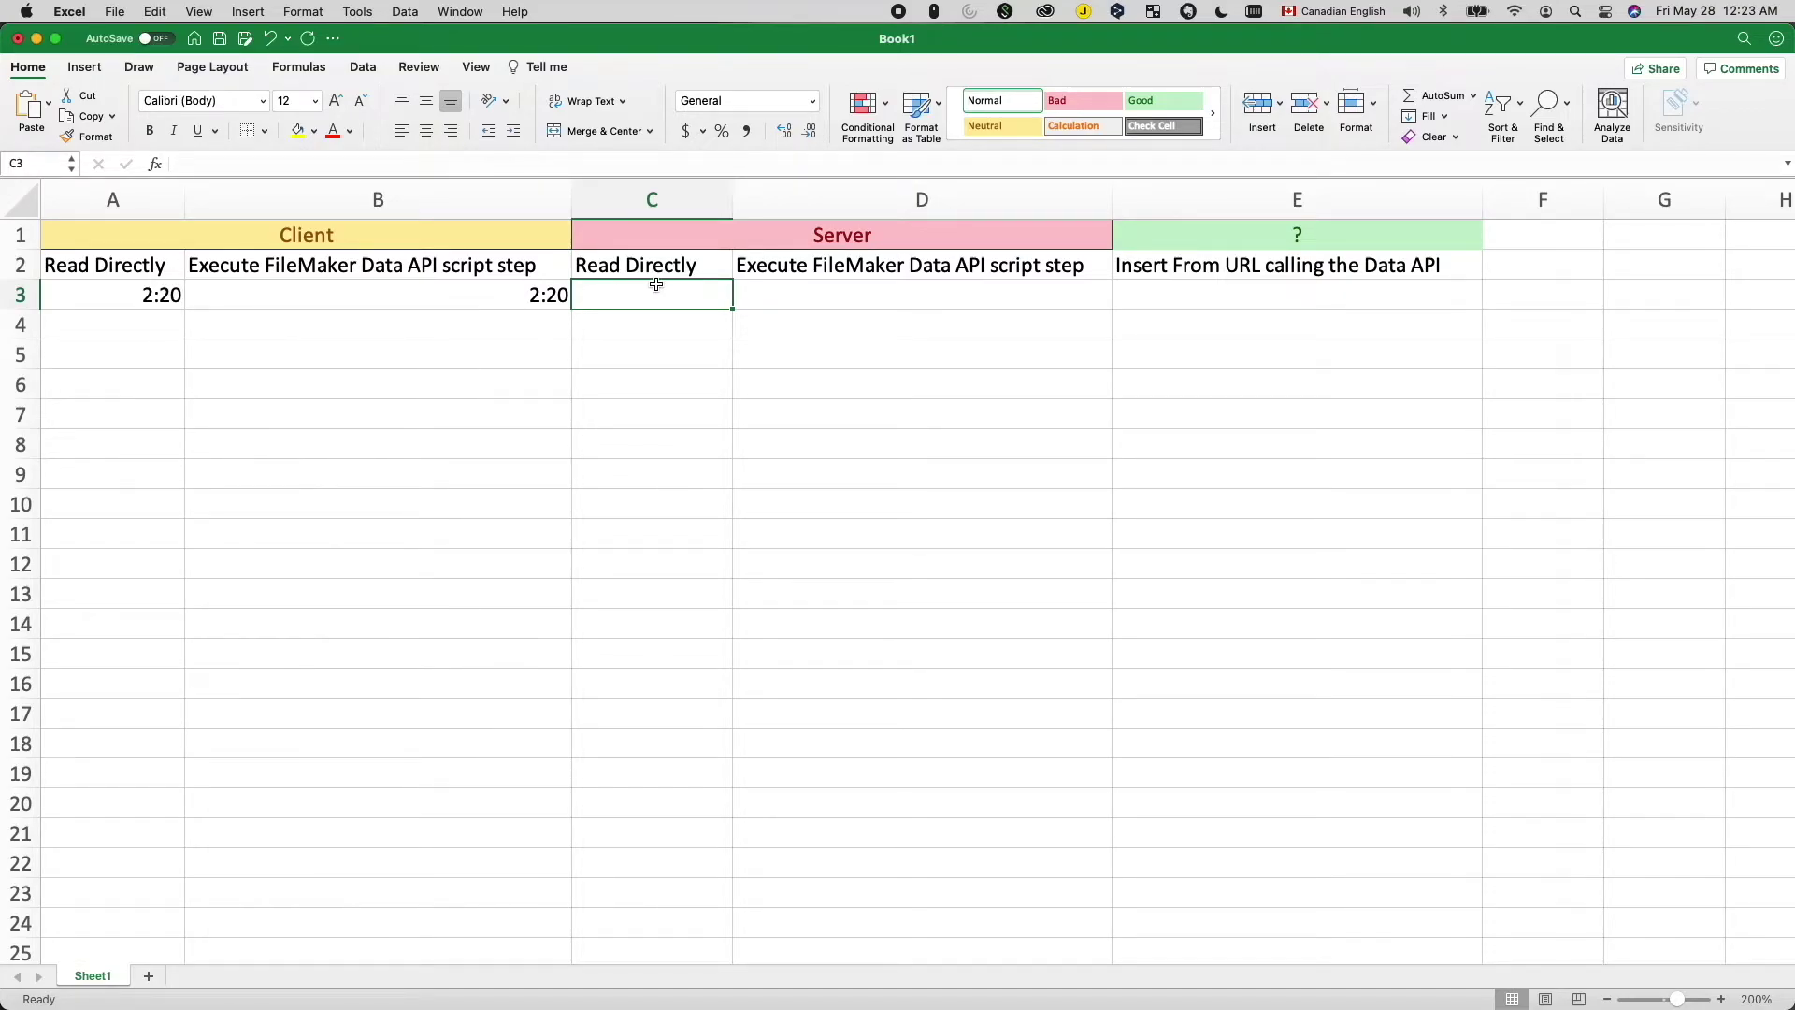
type("0:12")
left_click(786, 301)
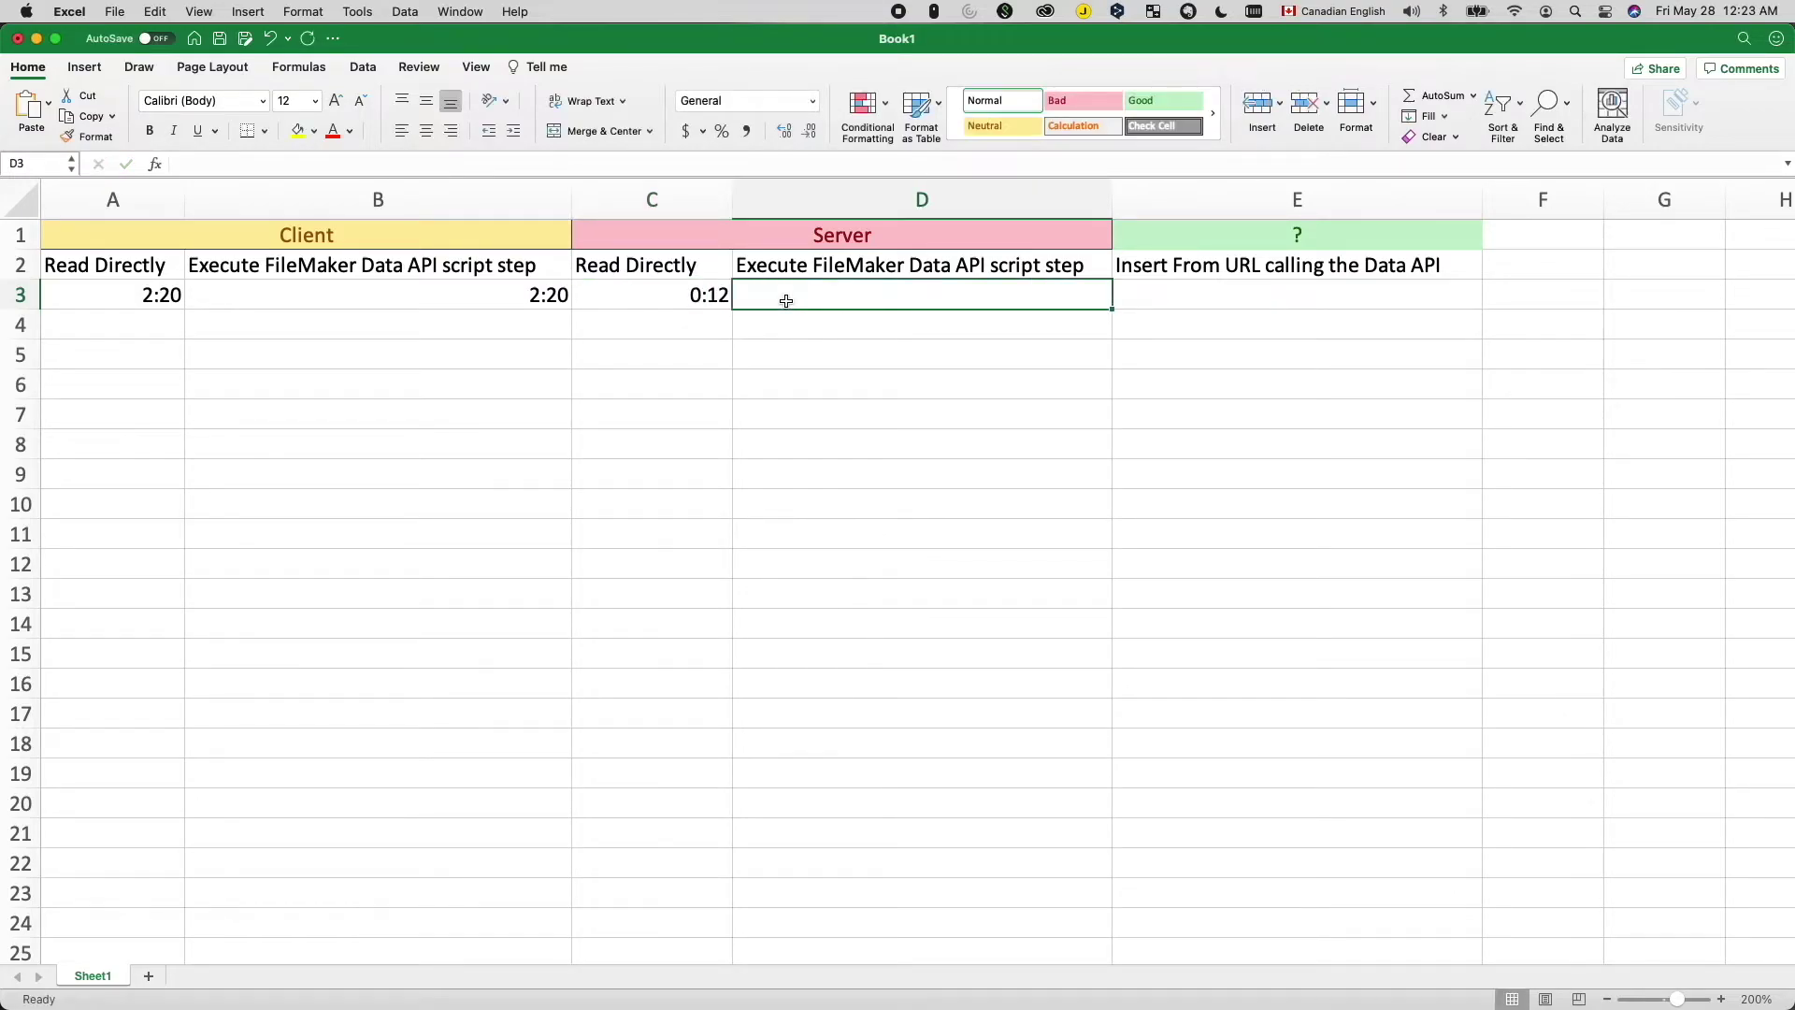
type("0:12")
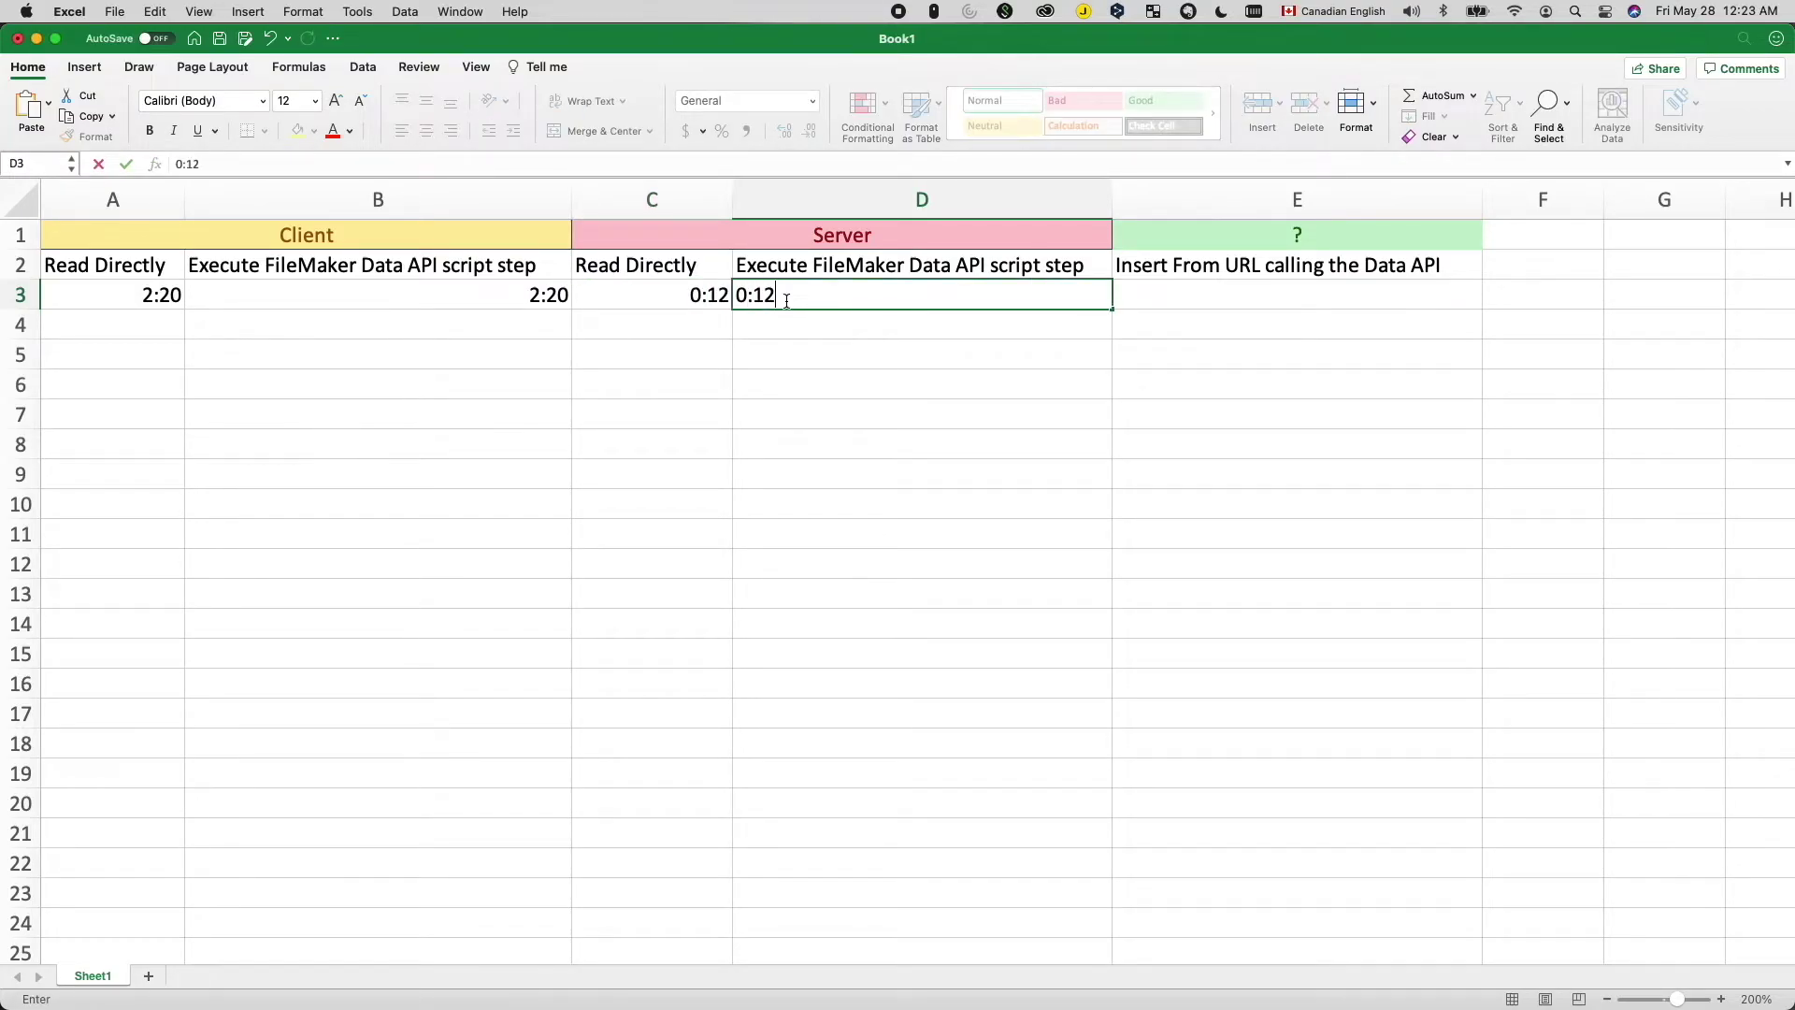
left_click(706, 379)
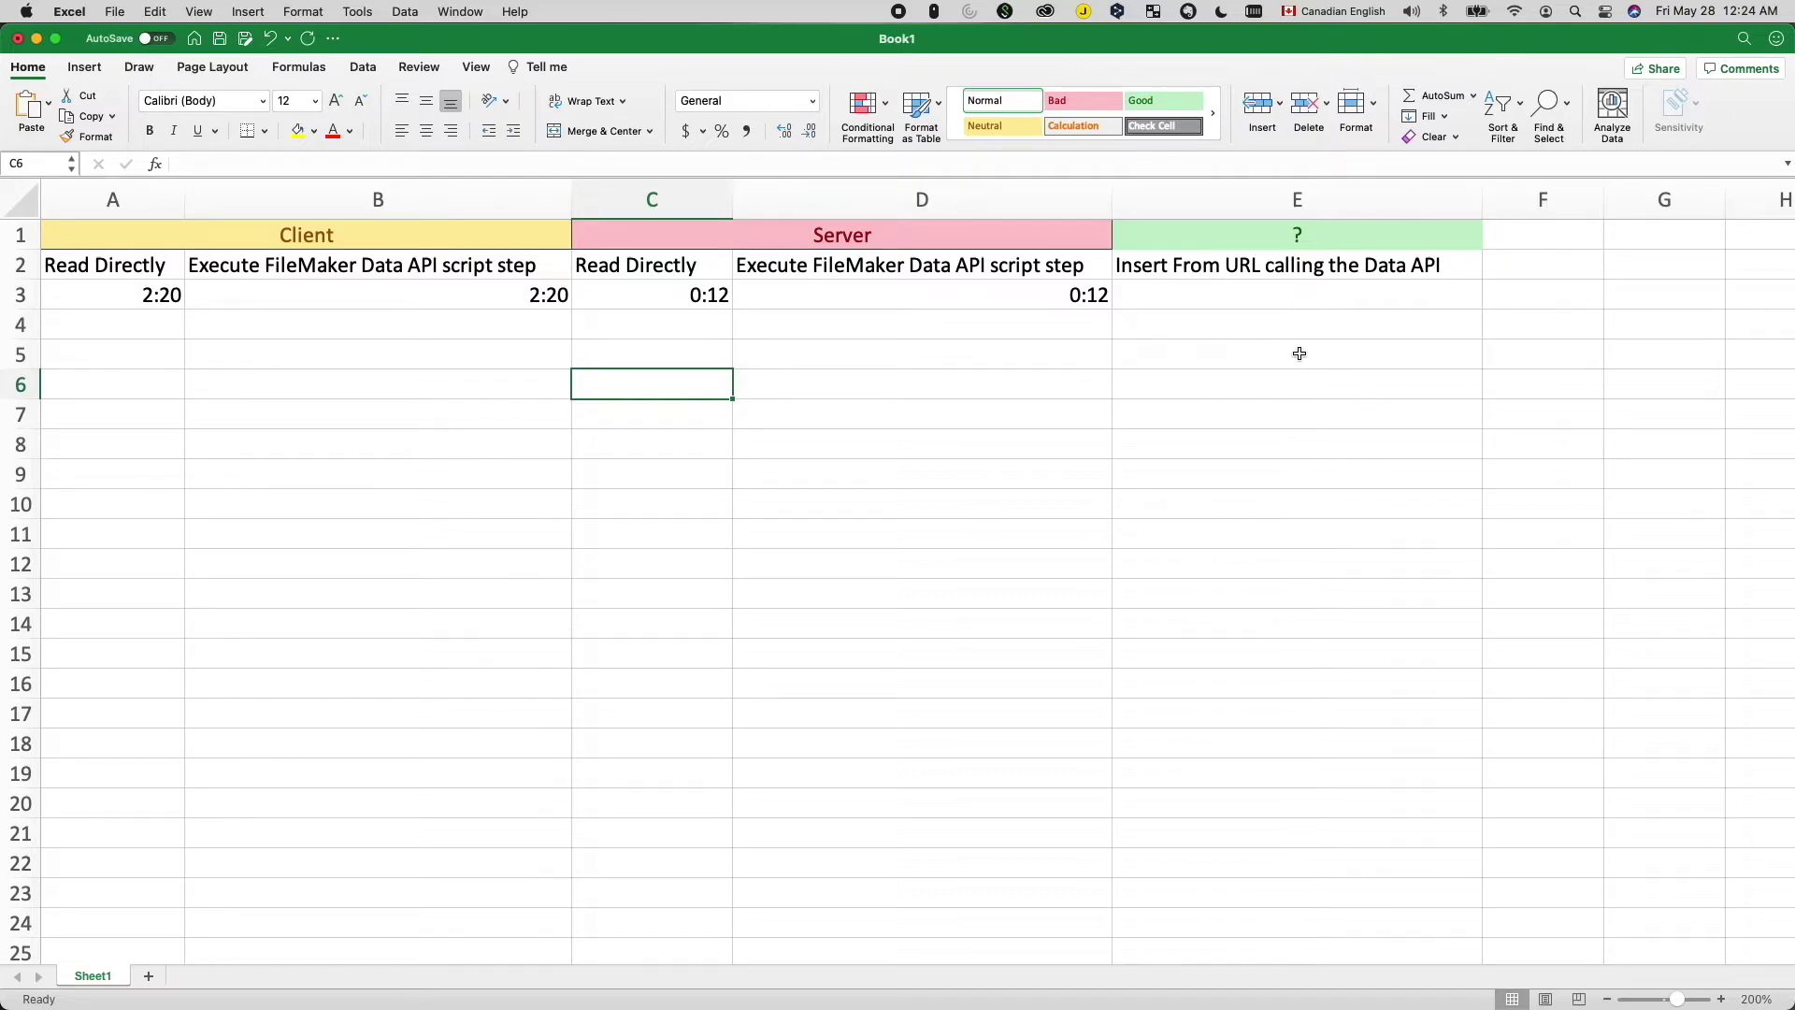
left_click(1306, 312)
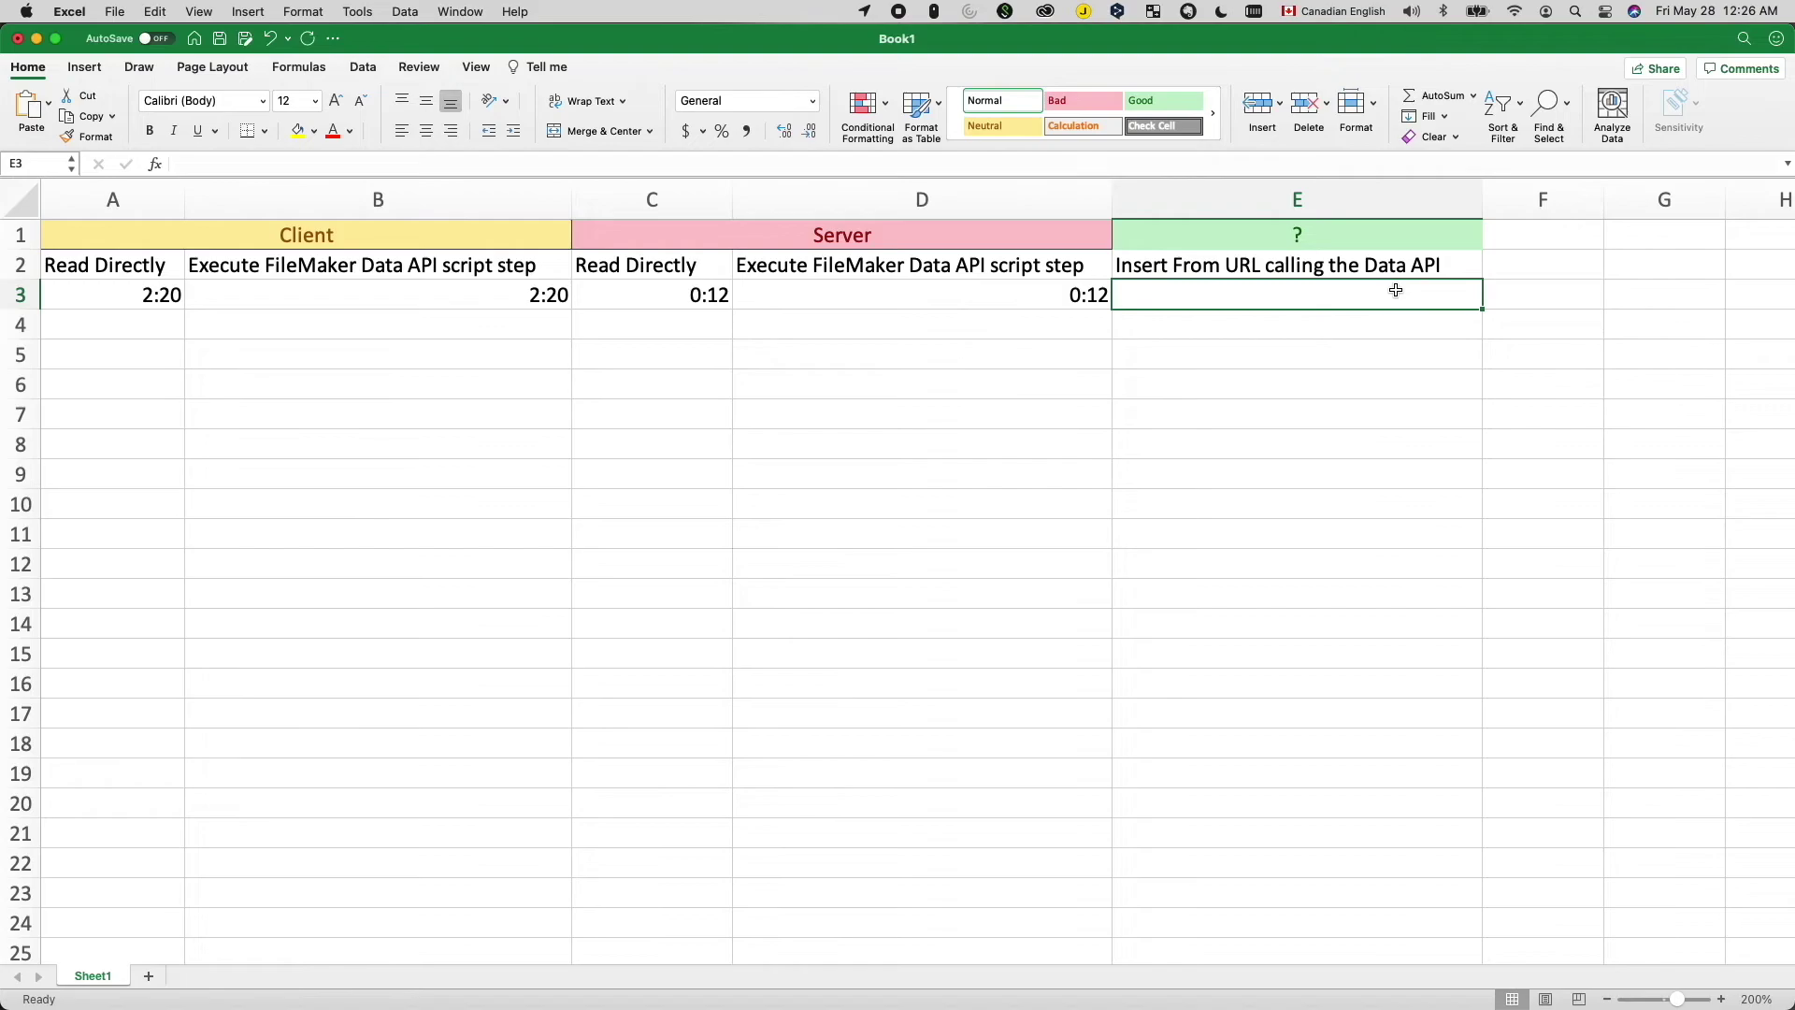
type("0:12")
Confirm 0:12 in E3, then select A3:C3 and C3:E3 to check the 2:20 and 0:12 averages.
left_click(1392, 324)
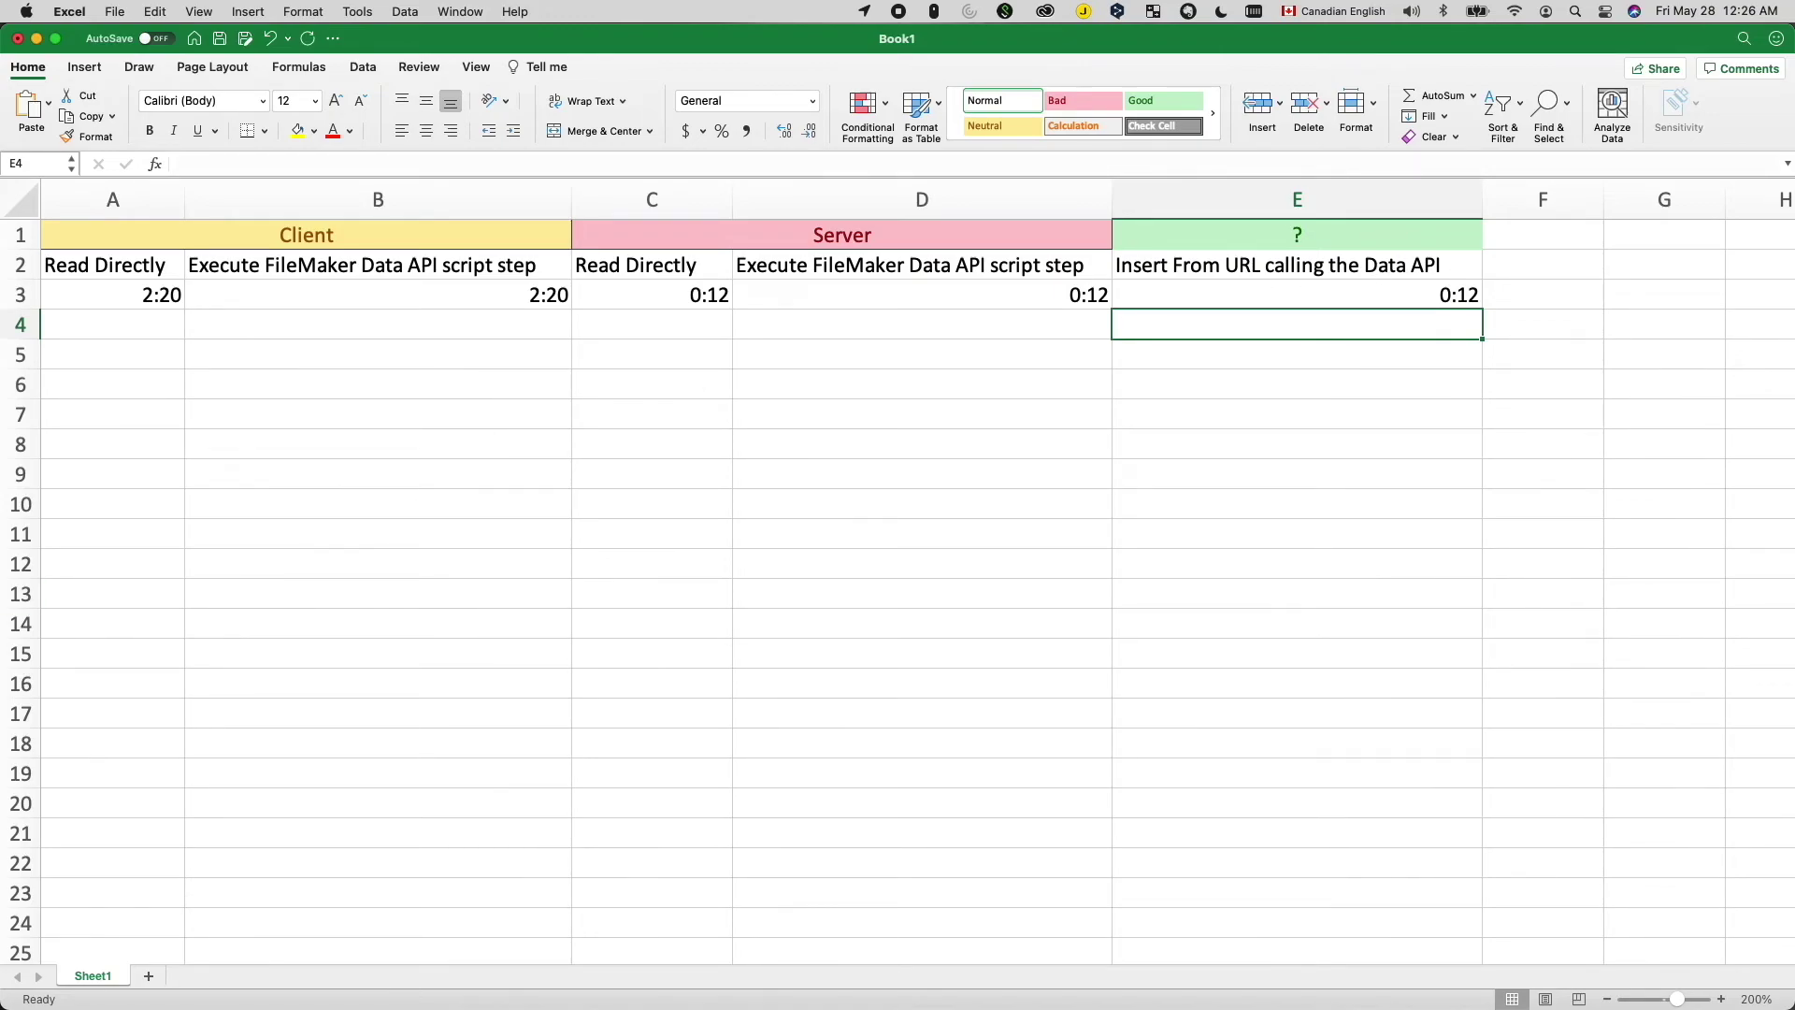
left_click(1050, 634)
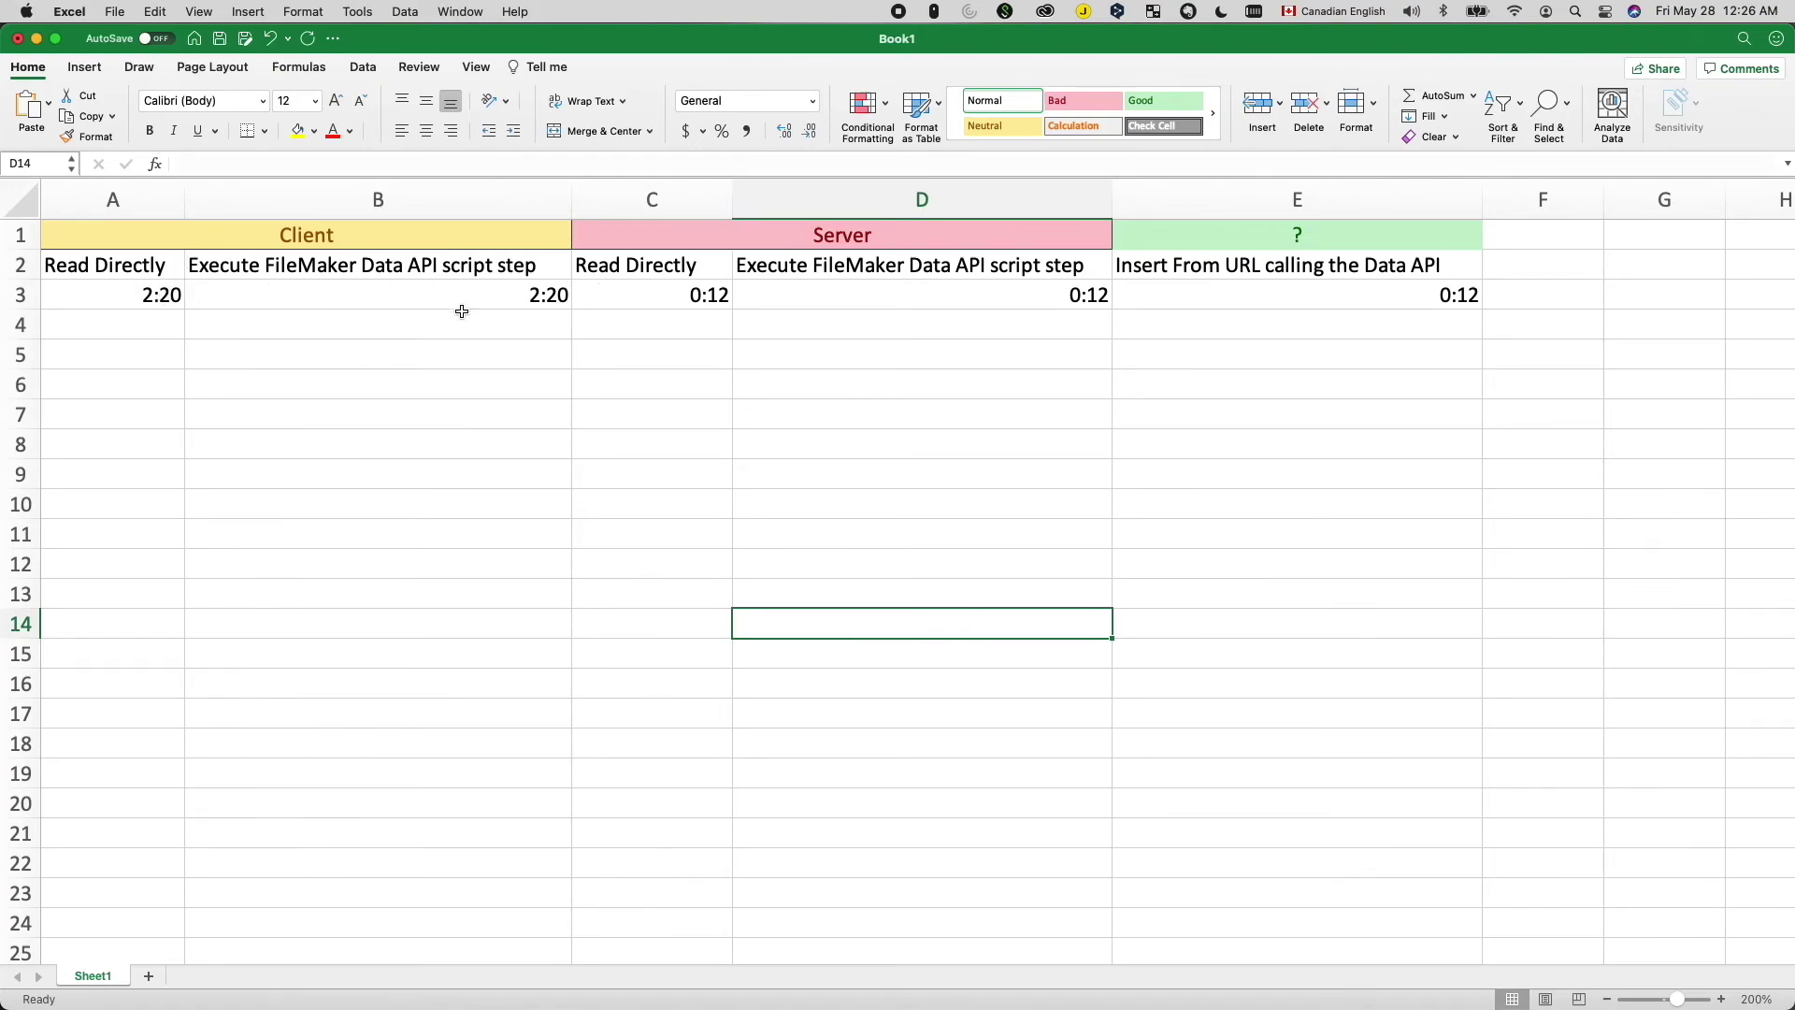
left_click(131, 303)
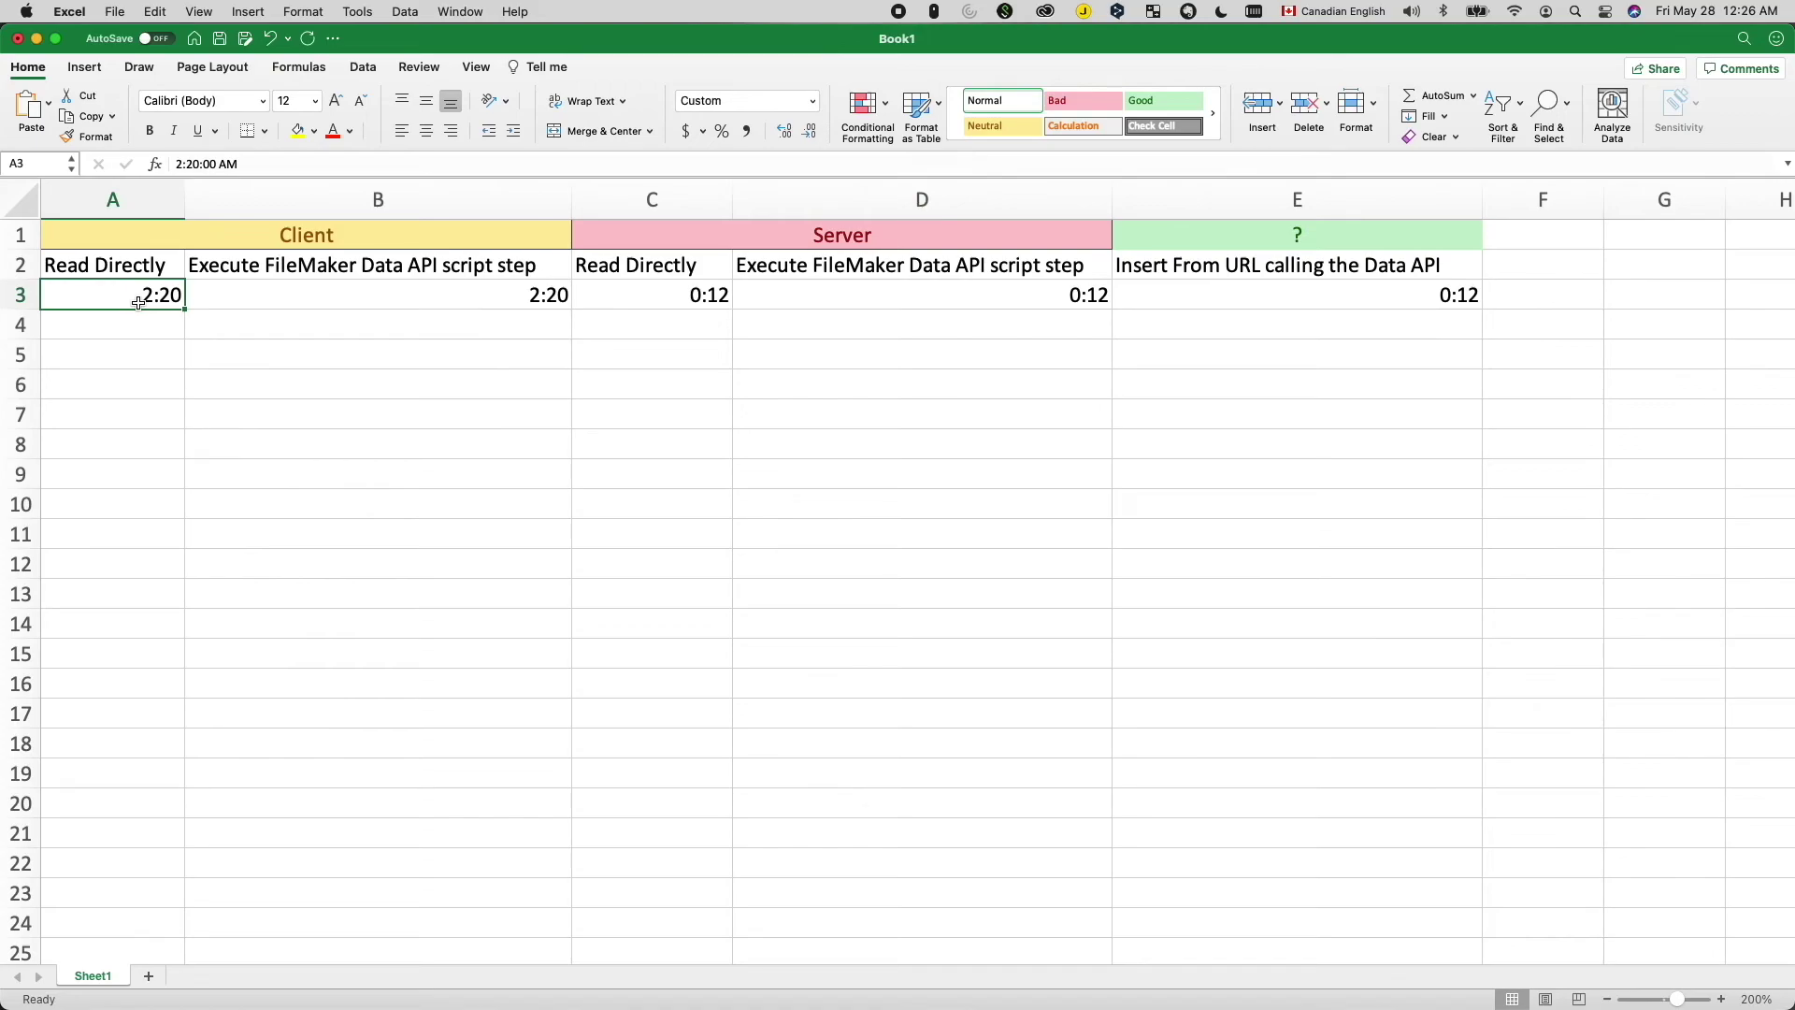
left_click_drag(138, 304, 673, 299)
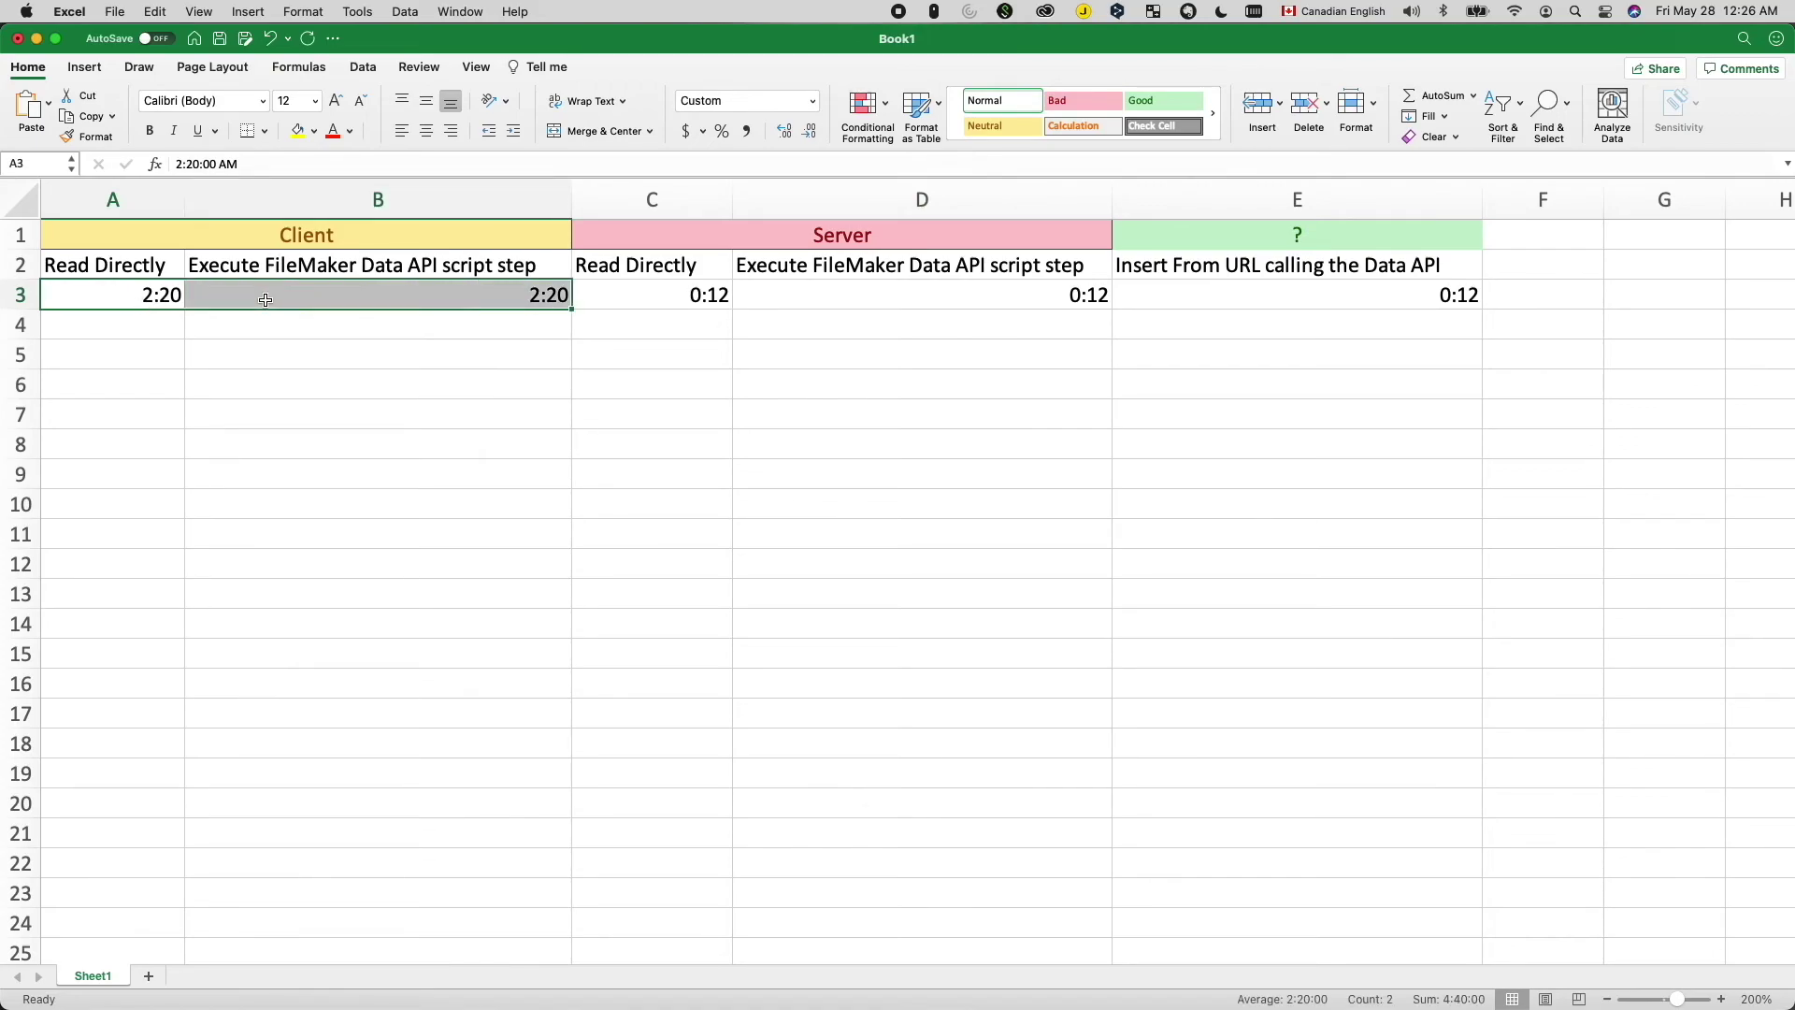
left_click(674, 299)
left_click(1317, 295, "shift")
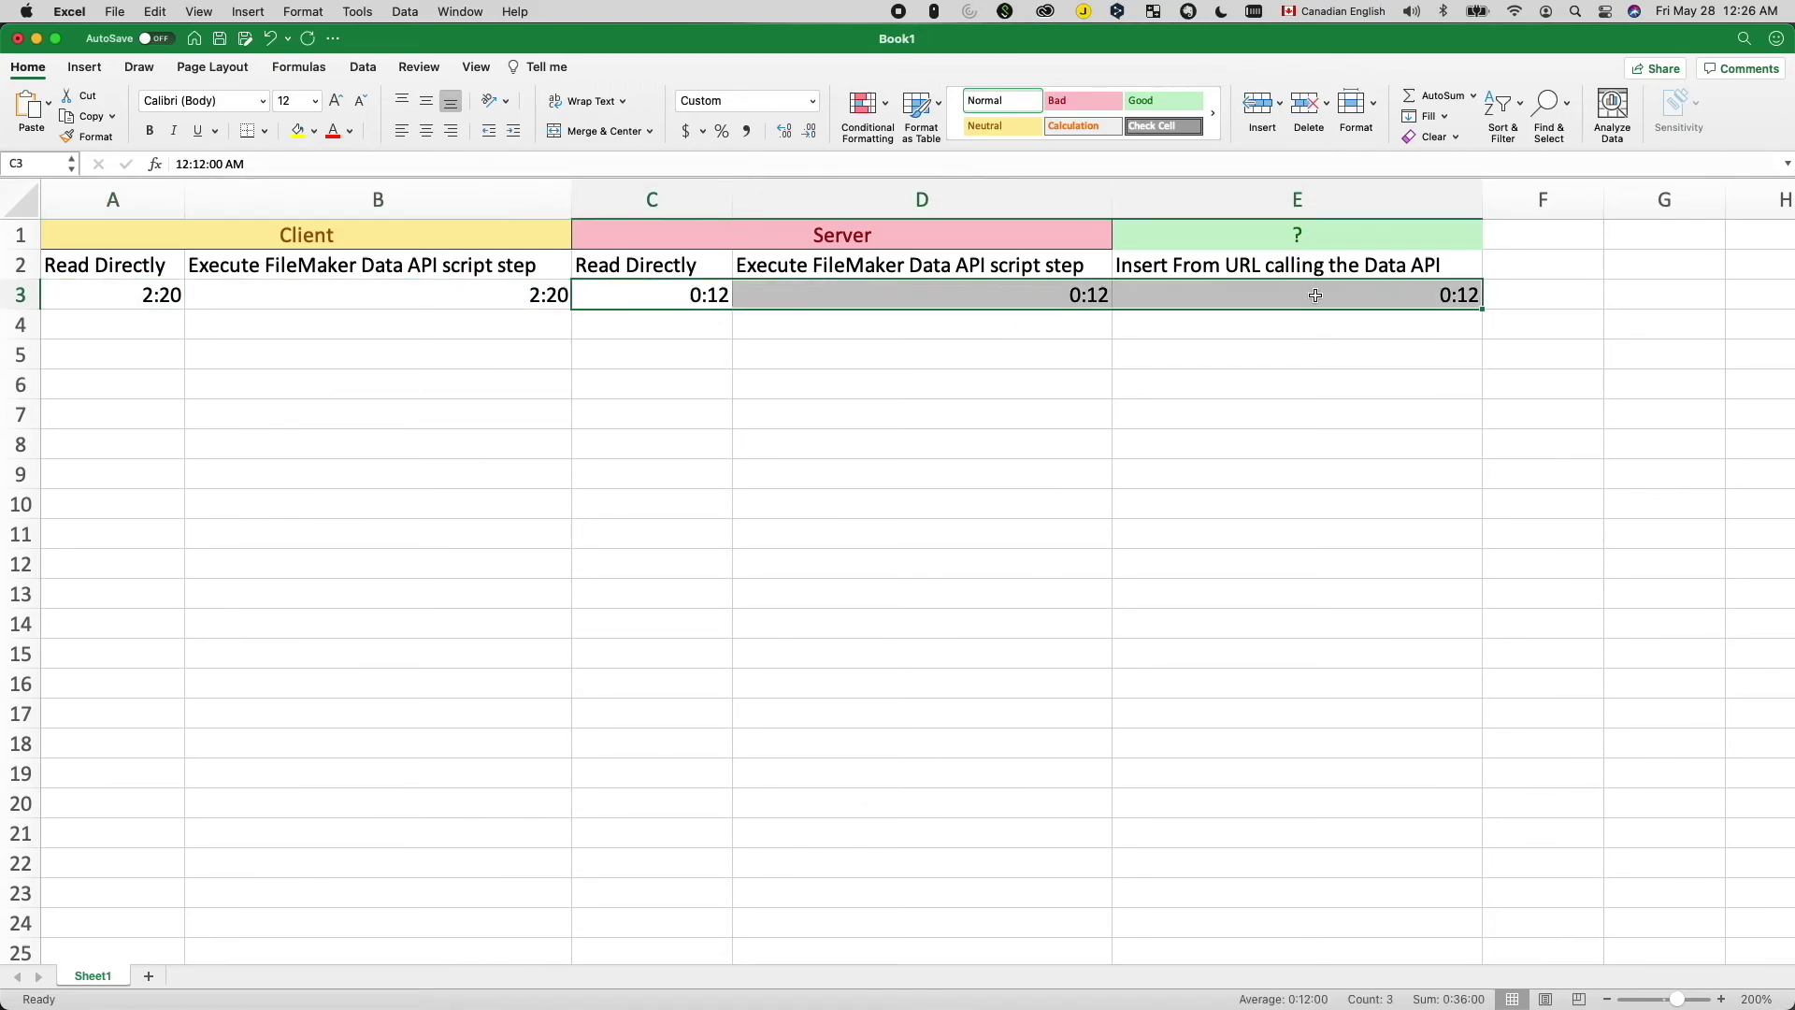